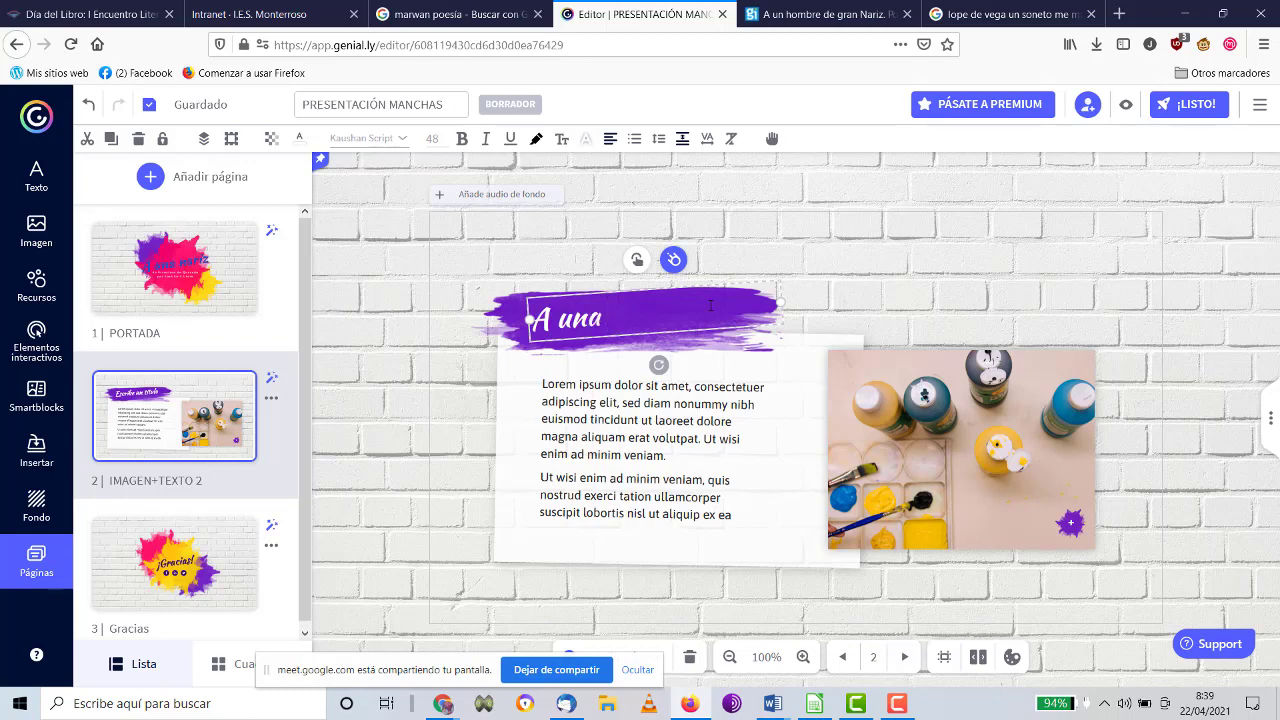
Switch to the "A un hombre de gran Nariz" web page and copy the selected poem.
click(820, 14)
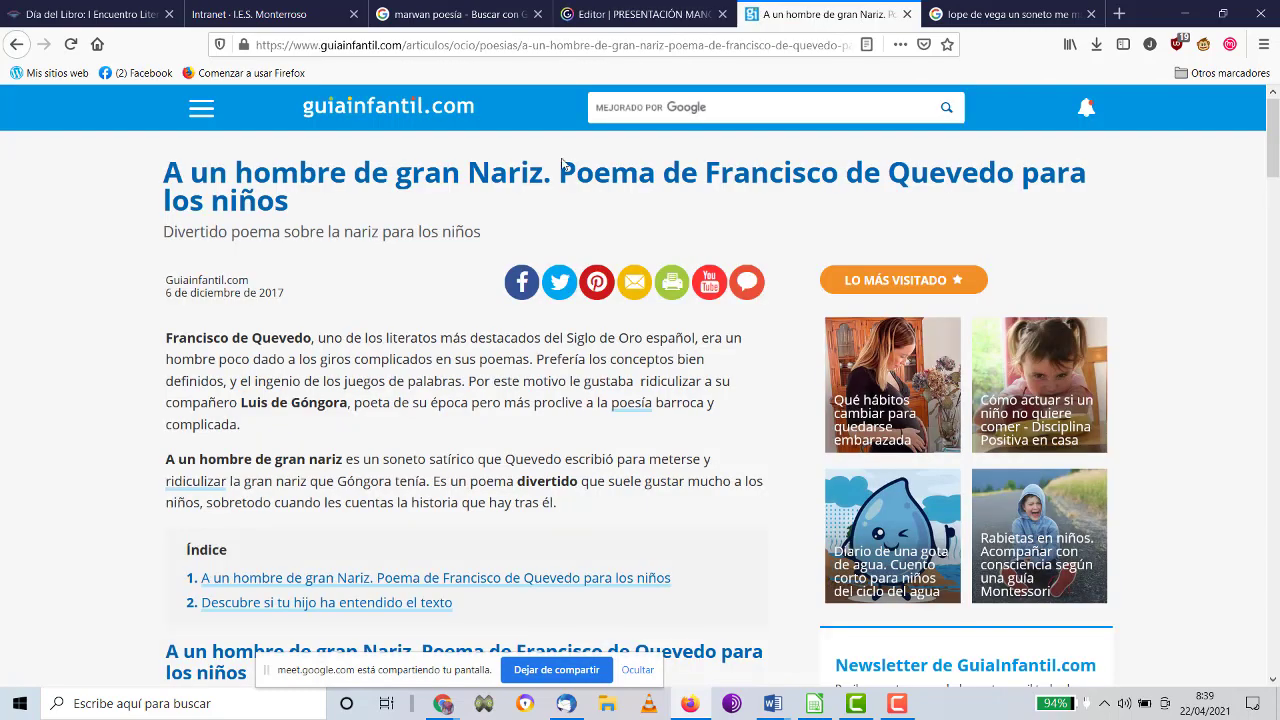
scroll(605, 170, down, 5)
scroll(605, 170, down, 6)
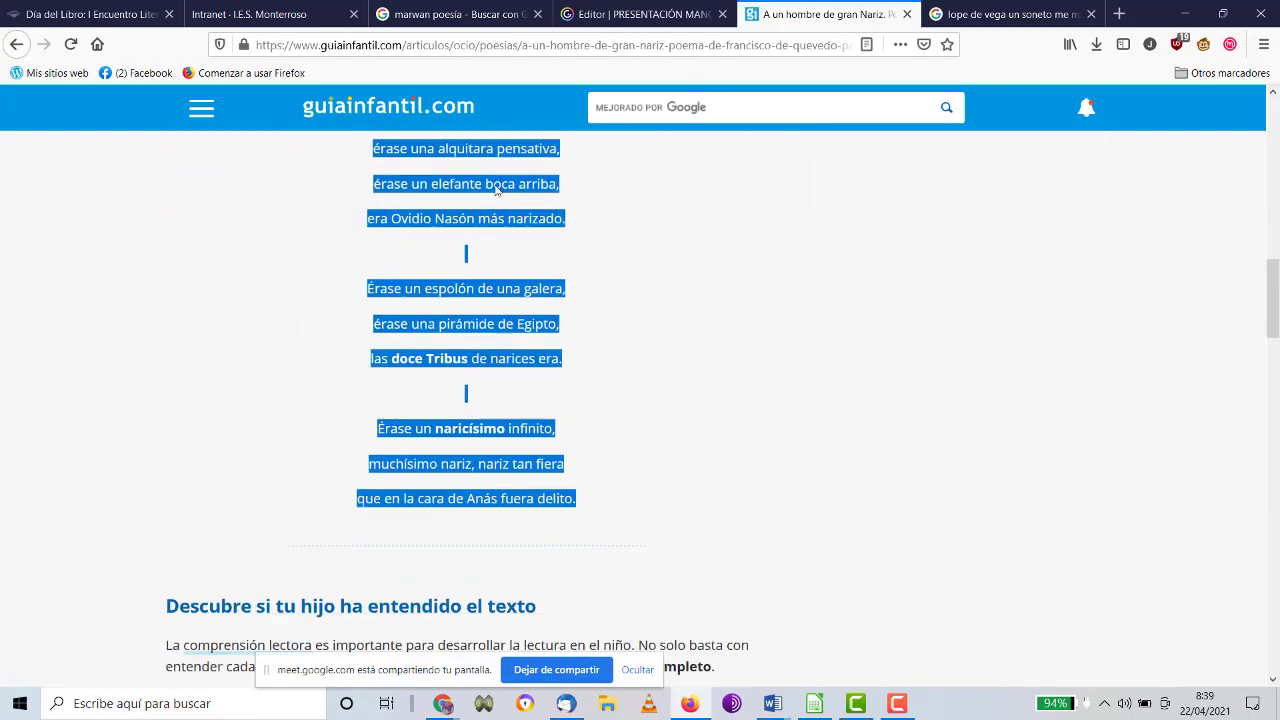
right_click(466, 210)
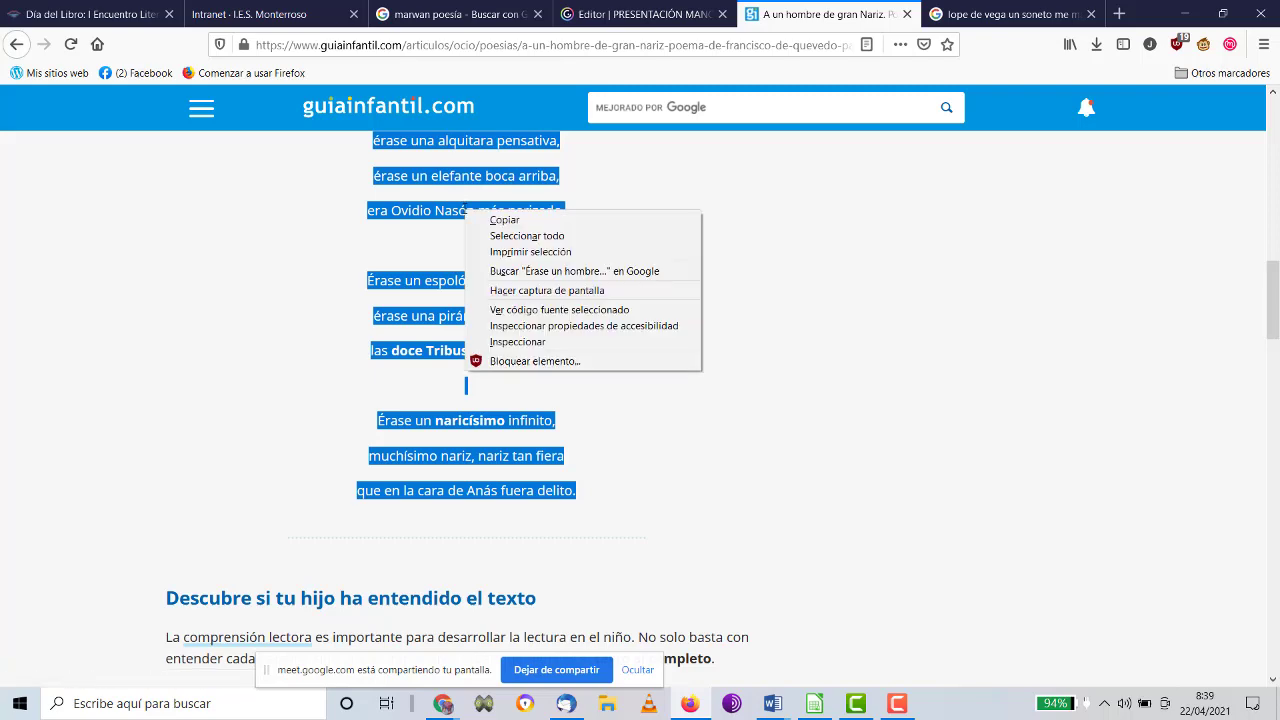
click(506, 217)
Return to the Genially presentation and replace the placeholder body text on page 2 with the copied poem.
click(676, 14)
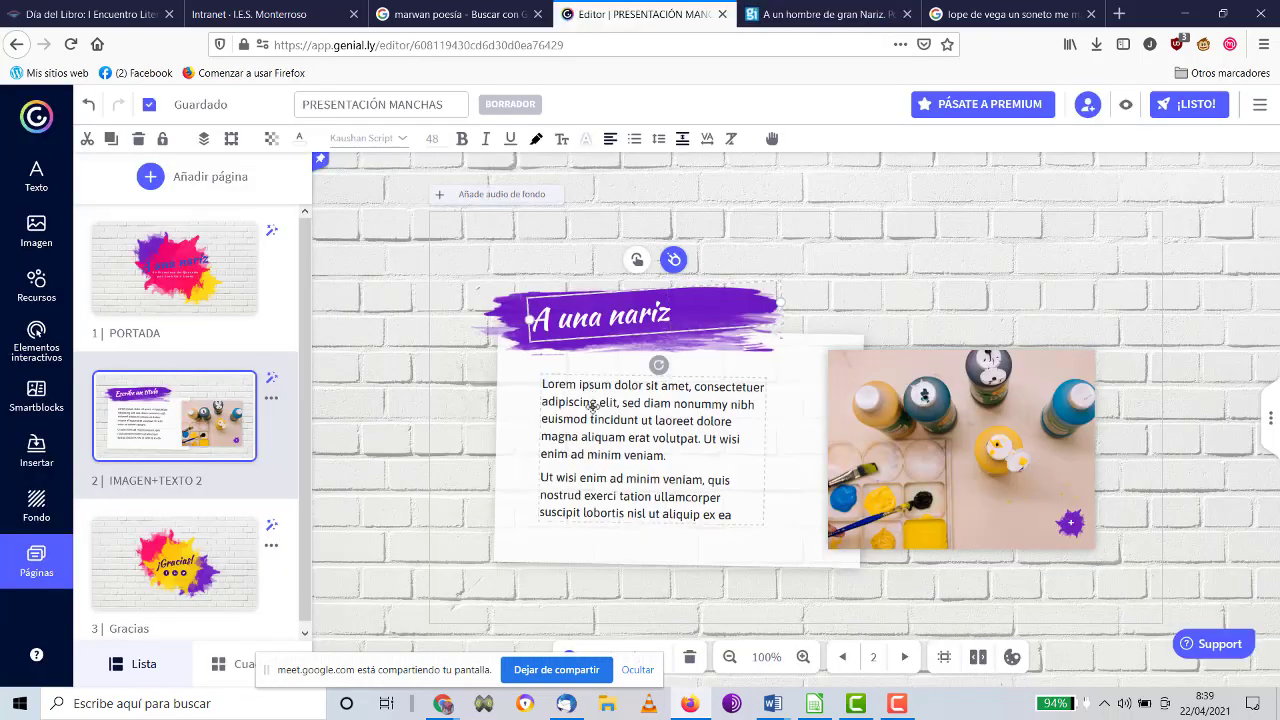
double_click(680, 449)
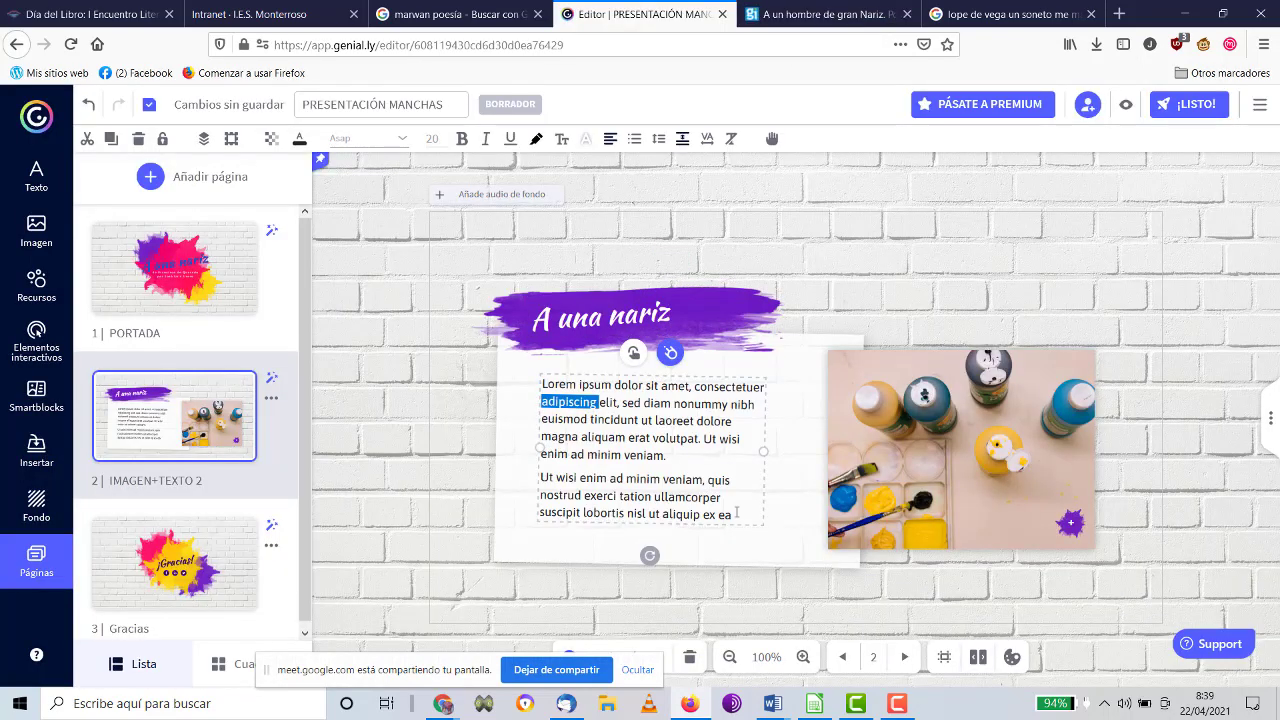
drag(735, 514, 511, 368)
key(ctrl+v)
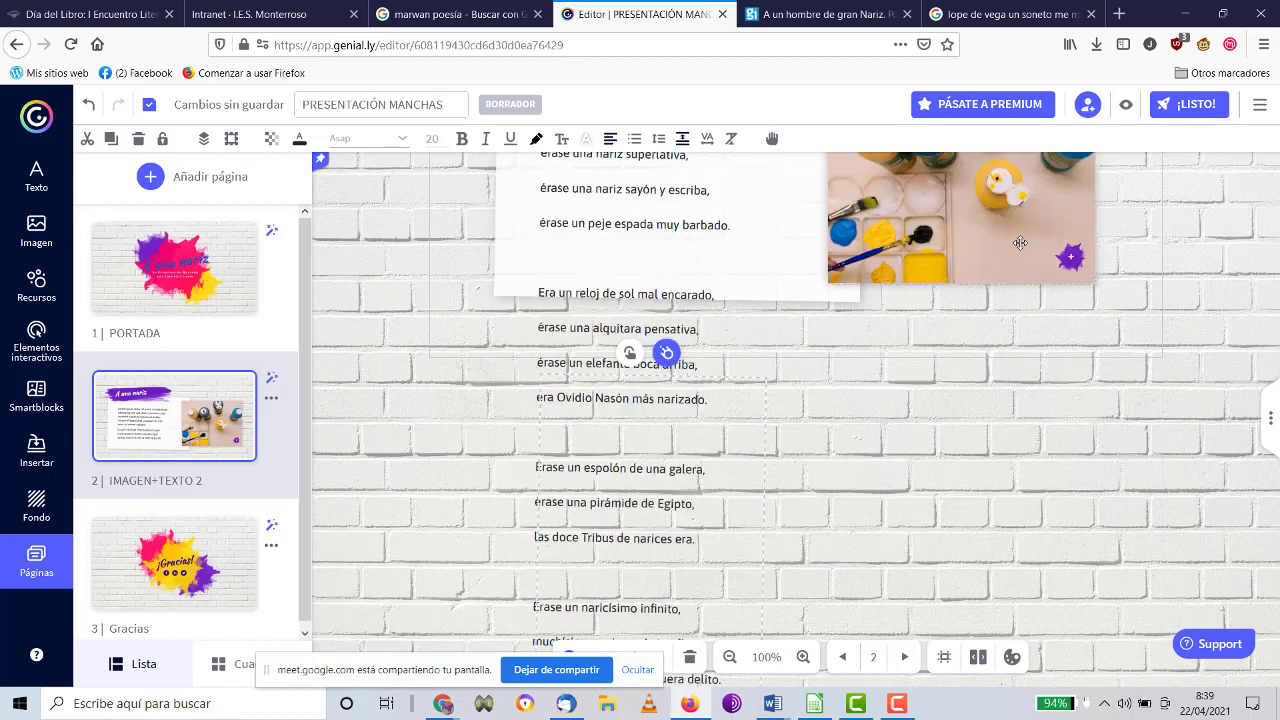
scroll(605, 279, up, 3)
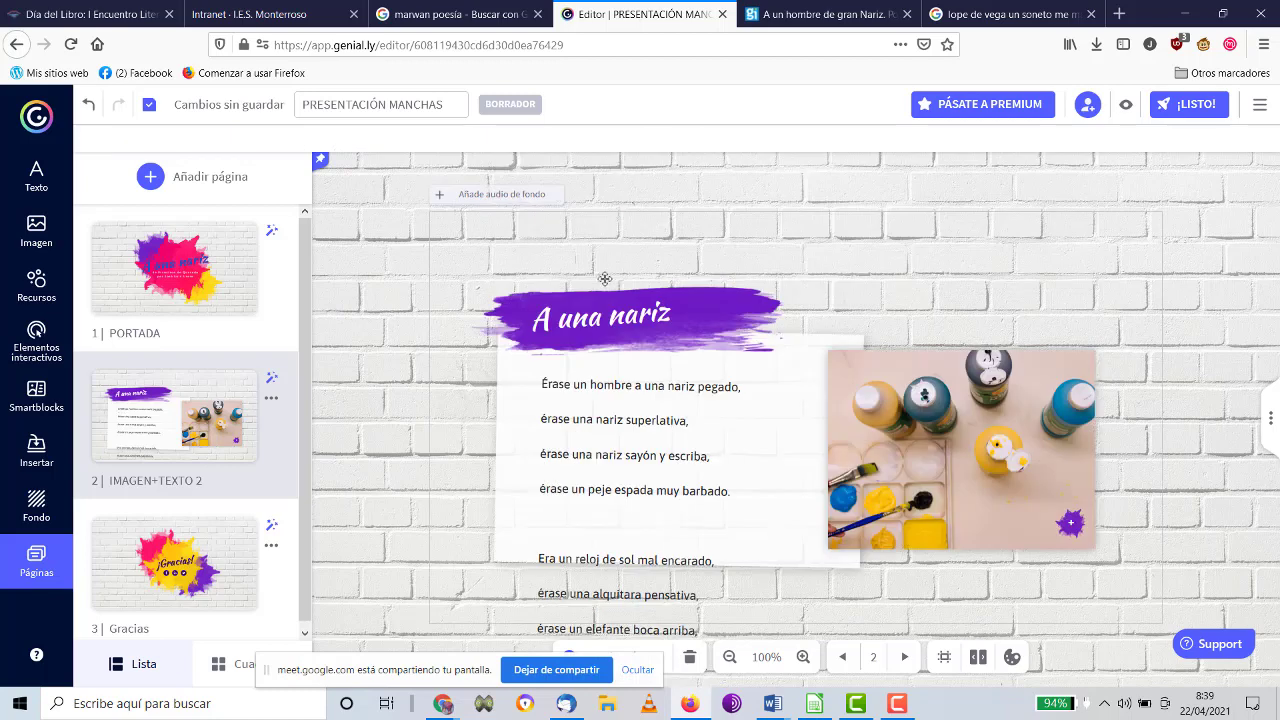
Remove the blank lines between the first four verses of the poem, down to "érase un peje espada muy barbado".
click(604, 378)
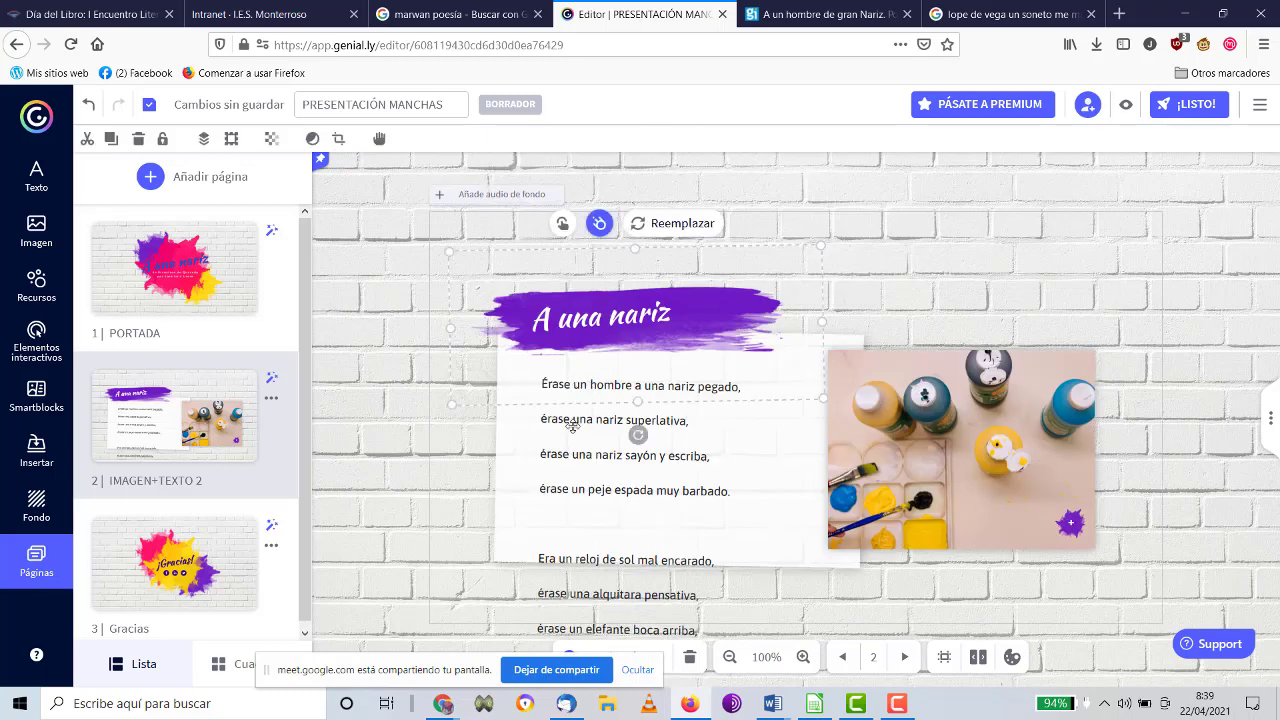
click(568, 422)
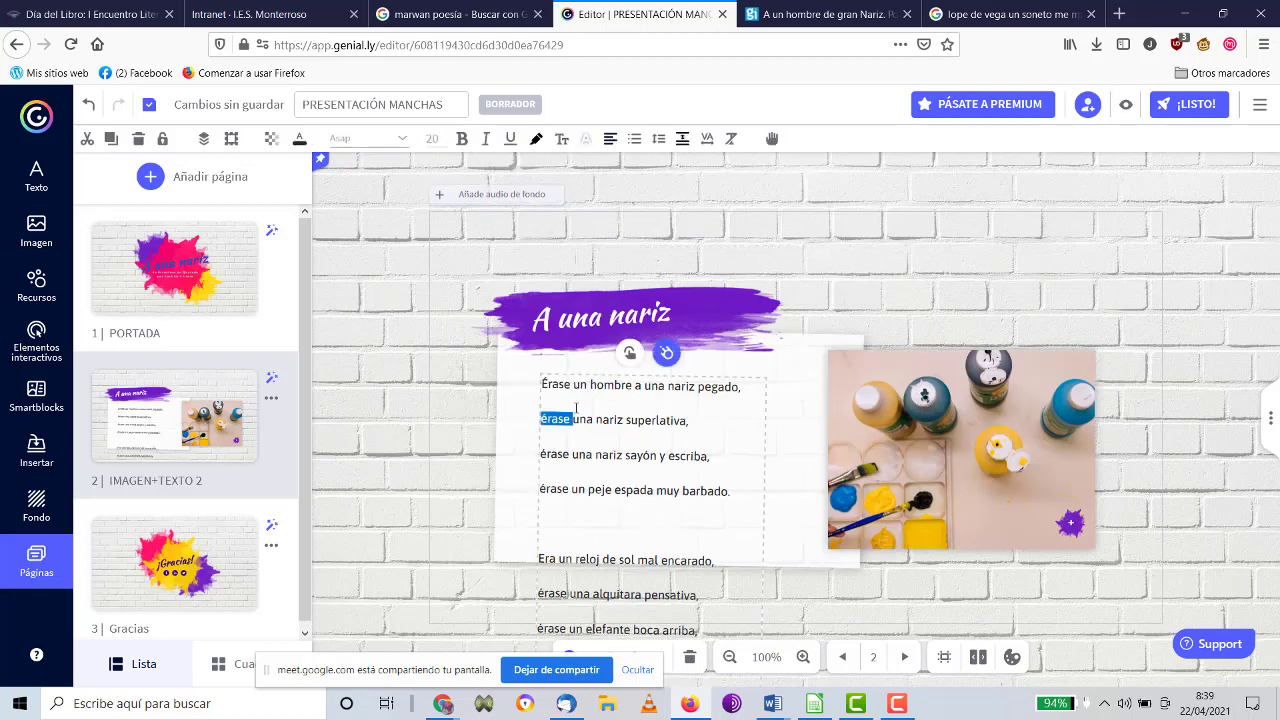
click(585, 403)
key(Delete)
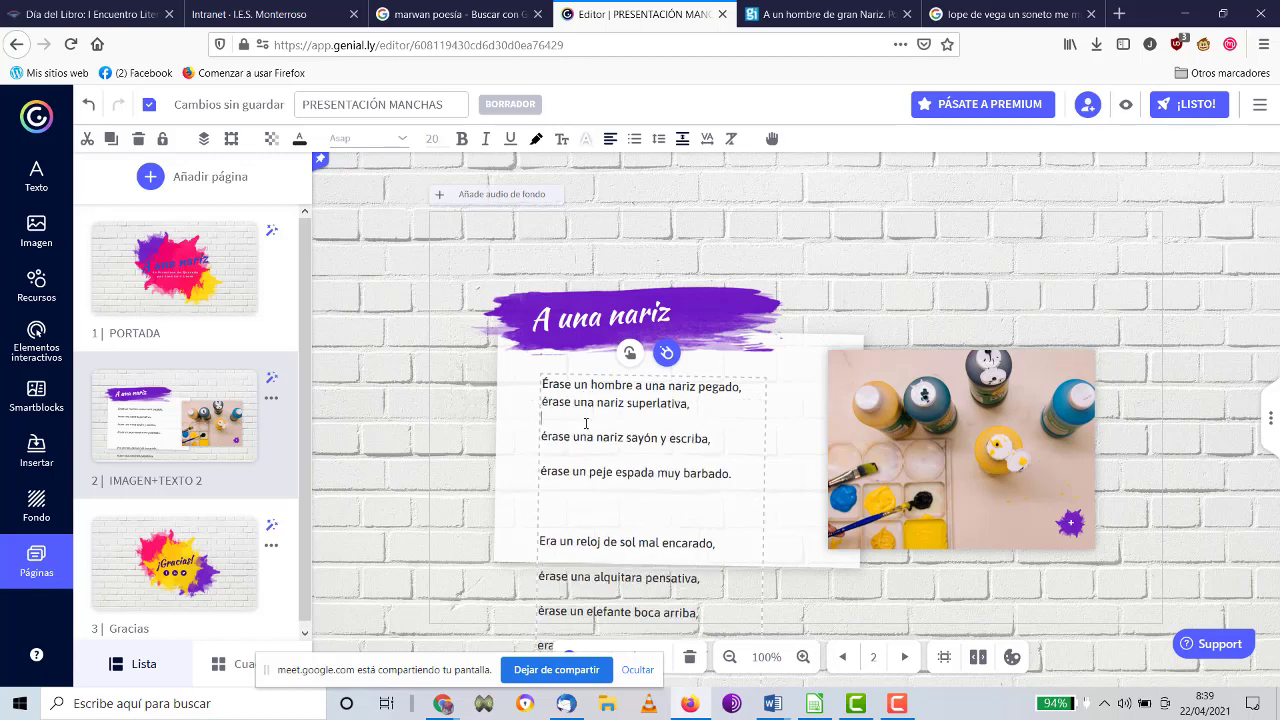
key(Down)
key(Delete)
key(Delete)
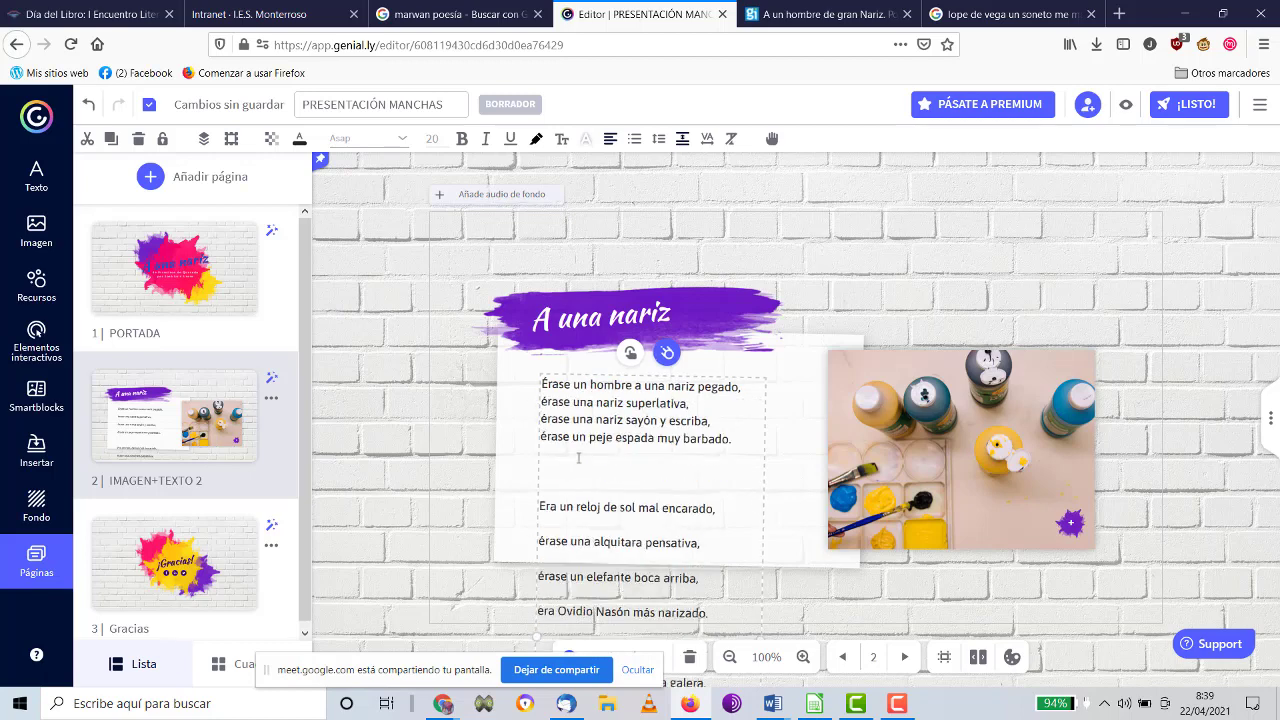
Remove the blank lines before and within the second stanza, from "Era un reloj de sol" to "era Ovidio Nasón más narizado".
key(Delete)
key(Delete)
key(Delete)
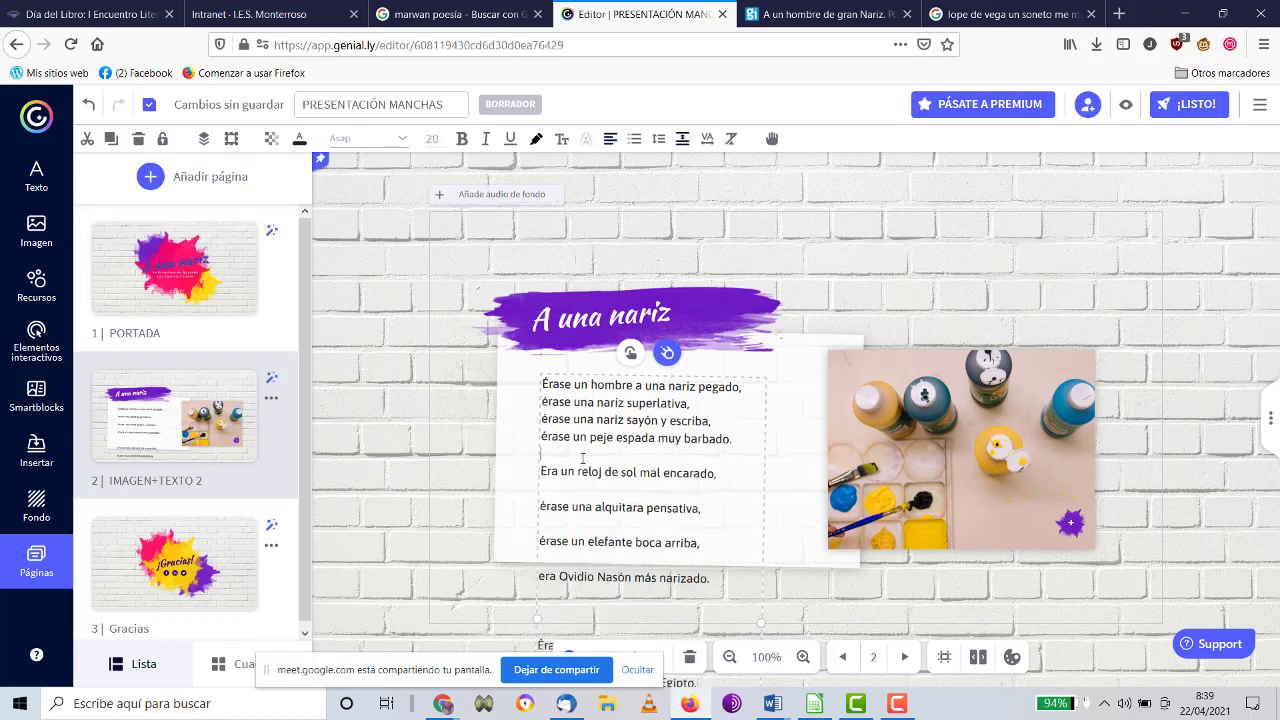
key(Delete)
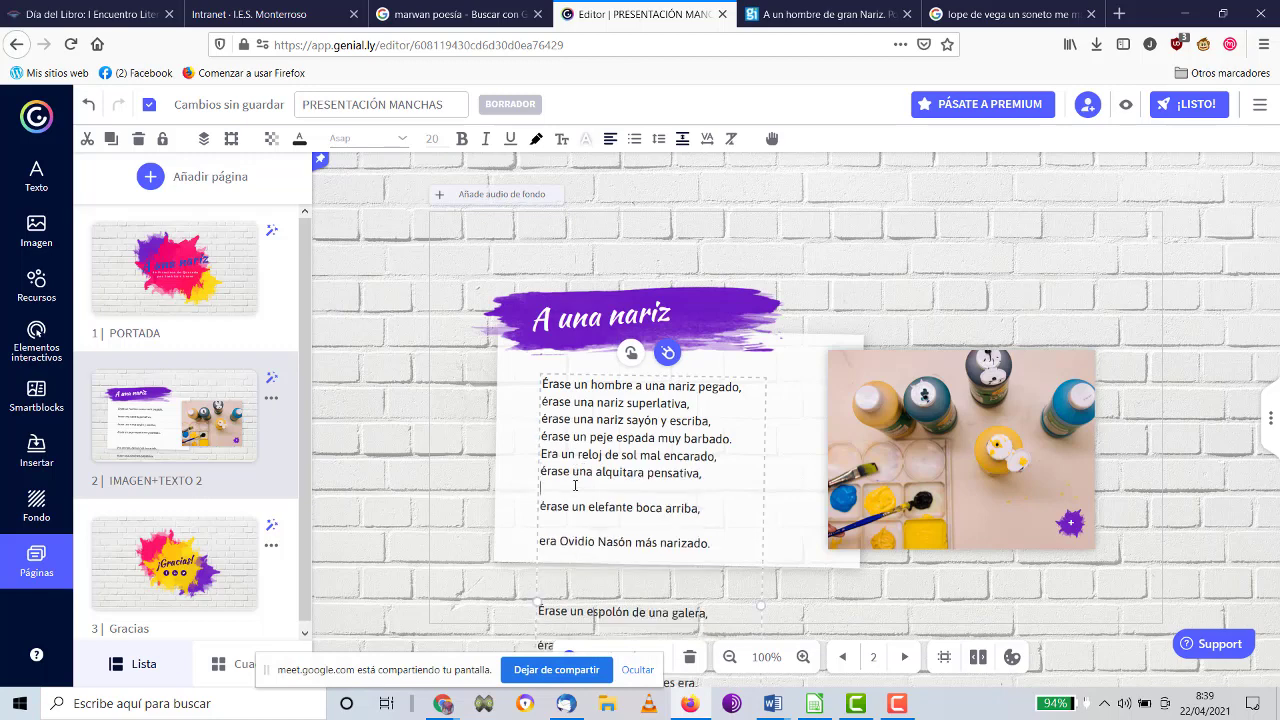
key(Delete)
key(Down)
key(Delete)
key(Down)
key(Delete)
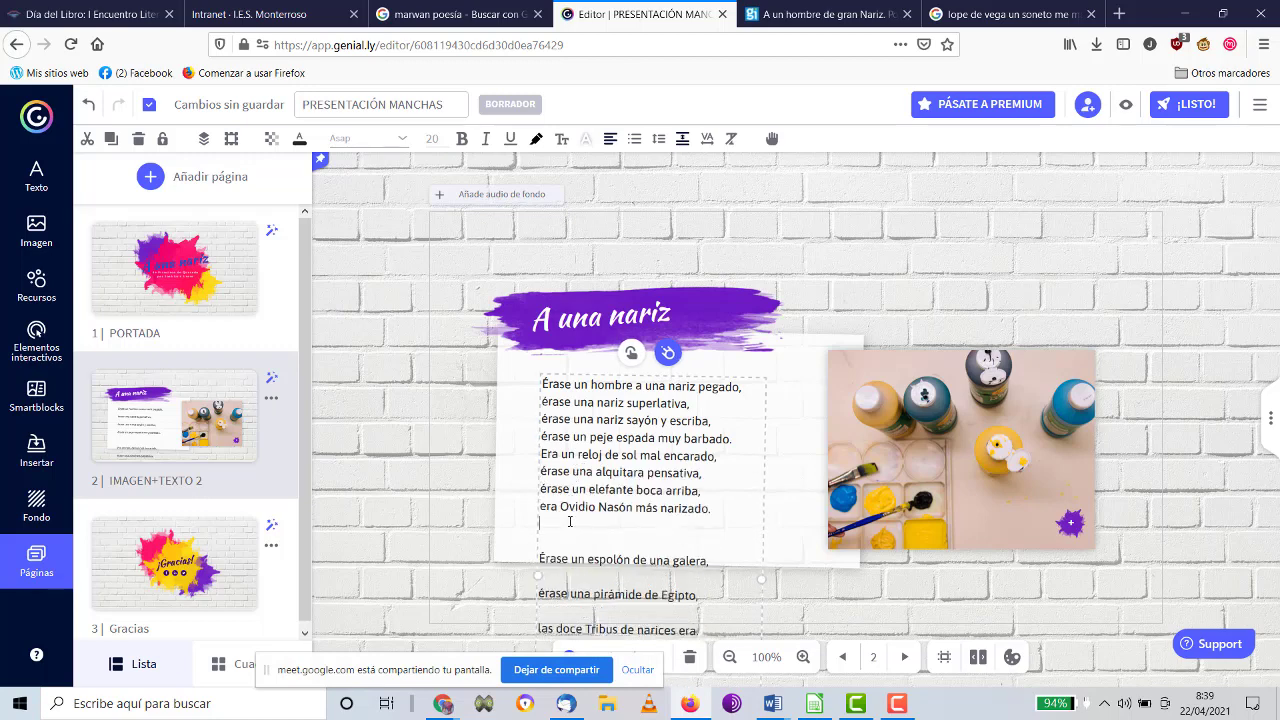
Remove the blank lines before and within the third stanza, down to "las doce Tribus de narices era".
key(Delete)
key(Delete)
key(Down)
key(Delete)
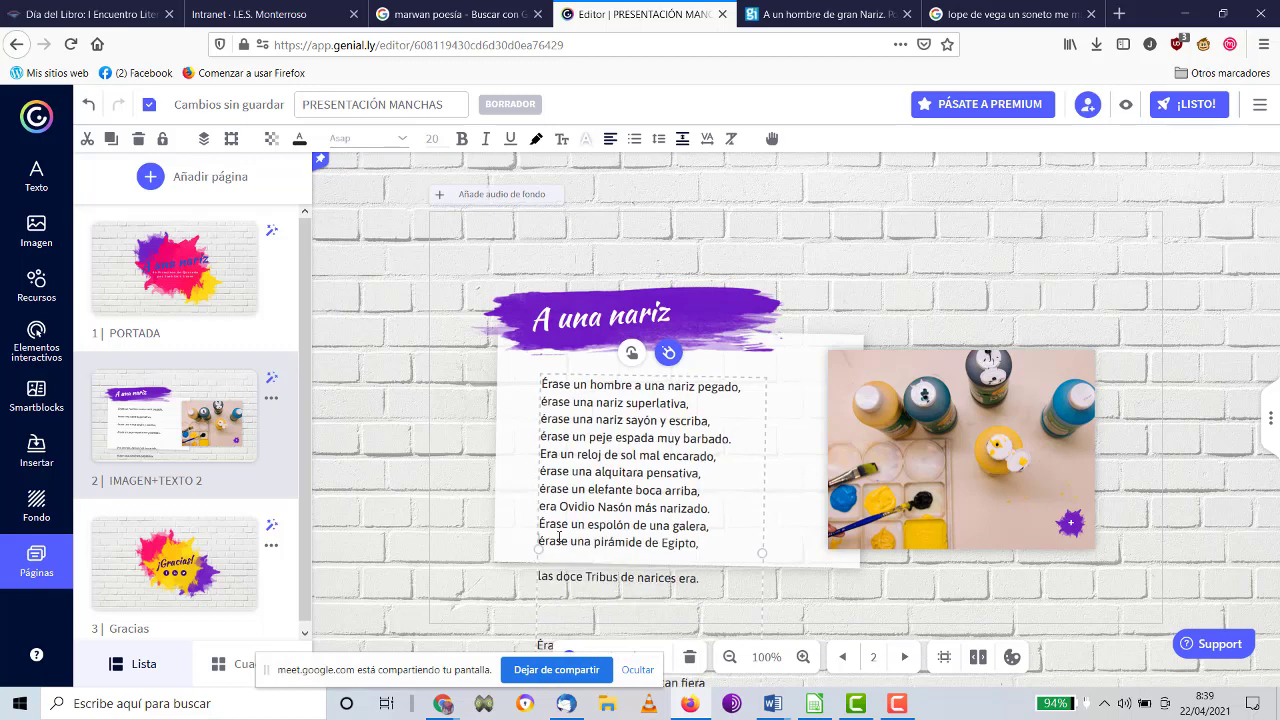
key(Down)
key(Delete)
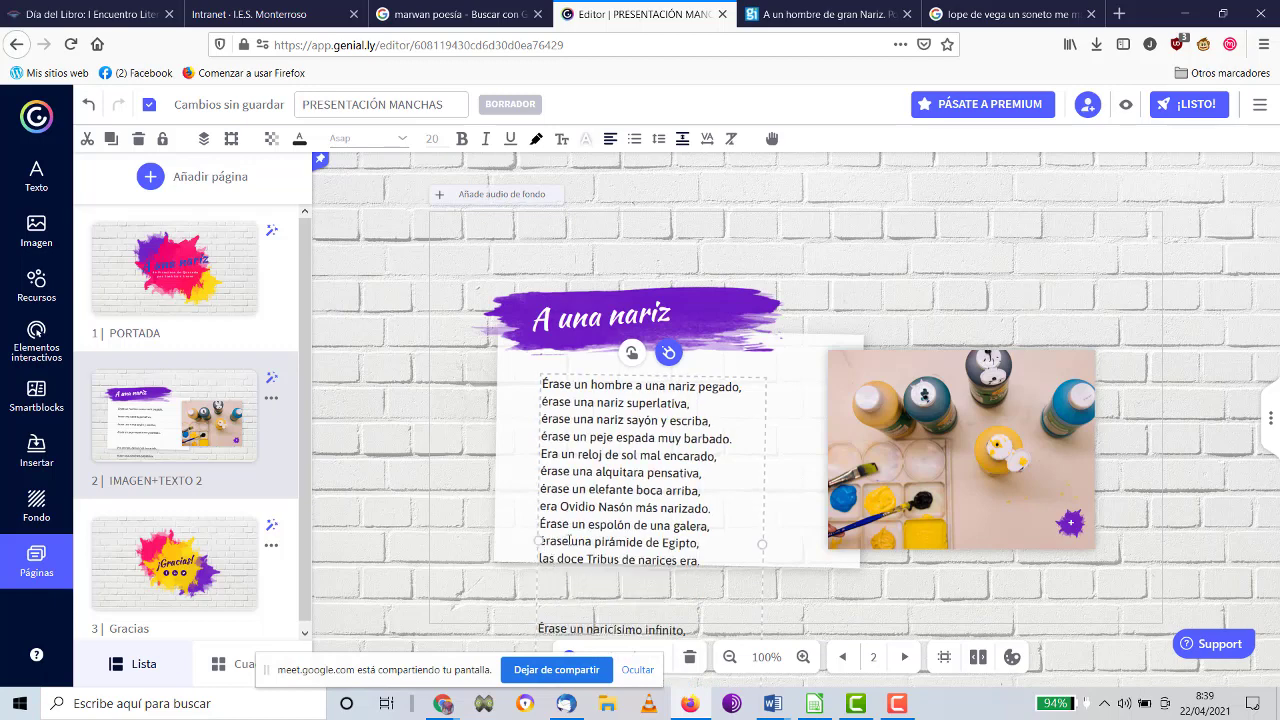
Remove the blank lines before and within the last stanza, ending with "que en la cara de Anás fuera delito".
key(Down)
key(Delete)
key(Delete)
key(Delete)
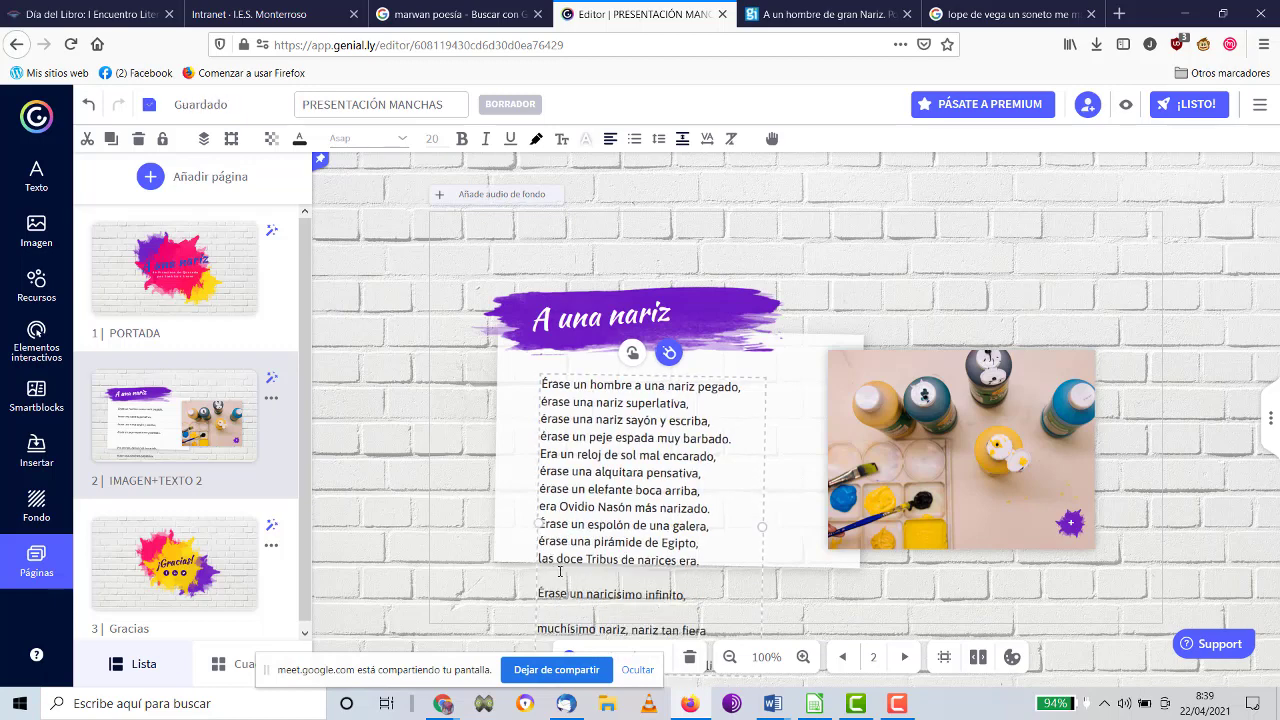
key(Delete)
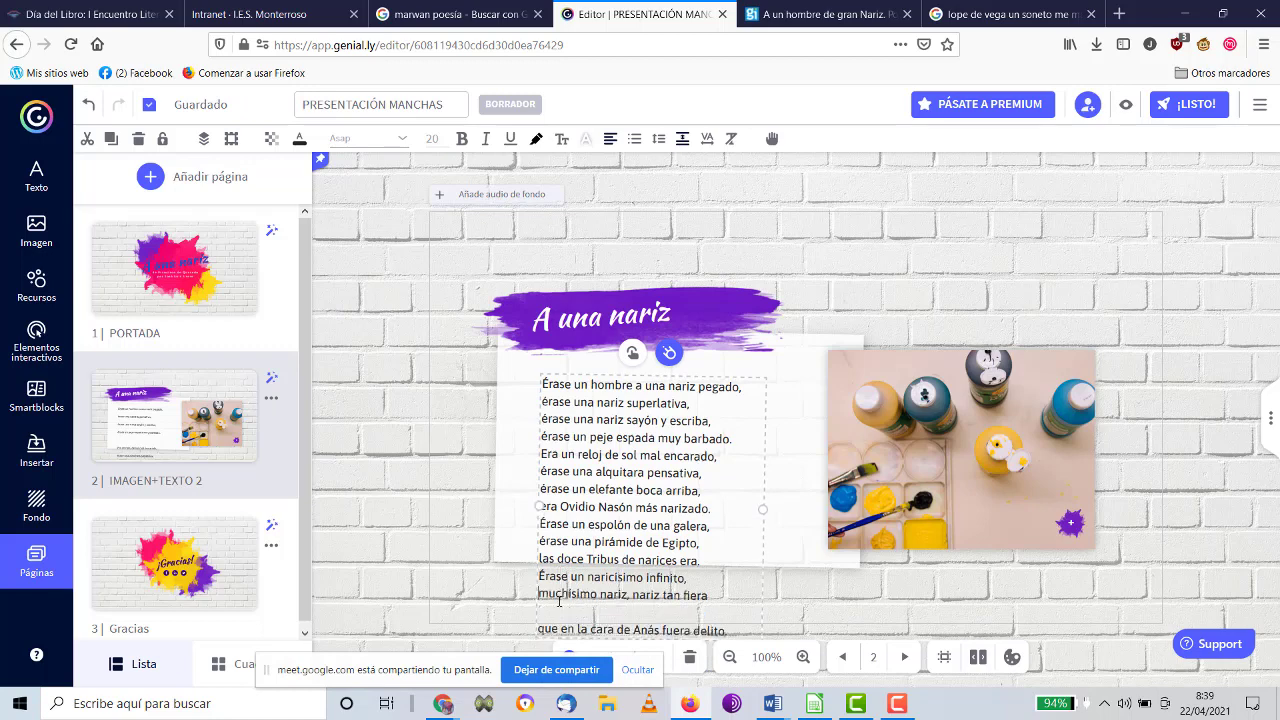
key(Down)
key(Delete)
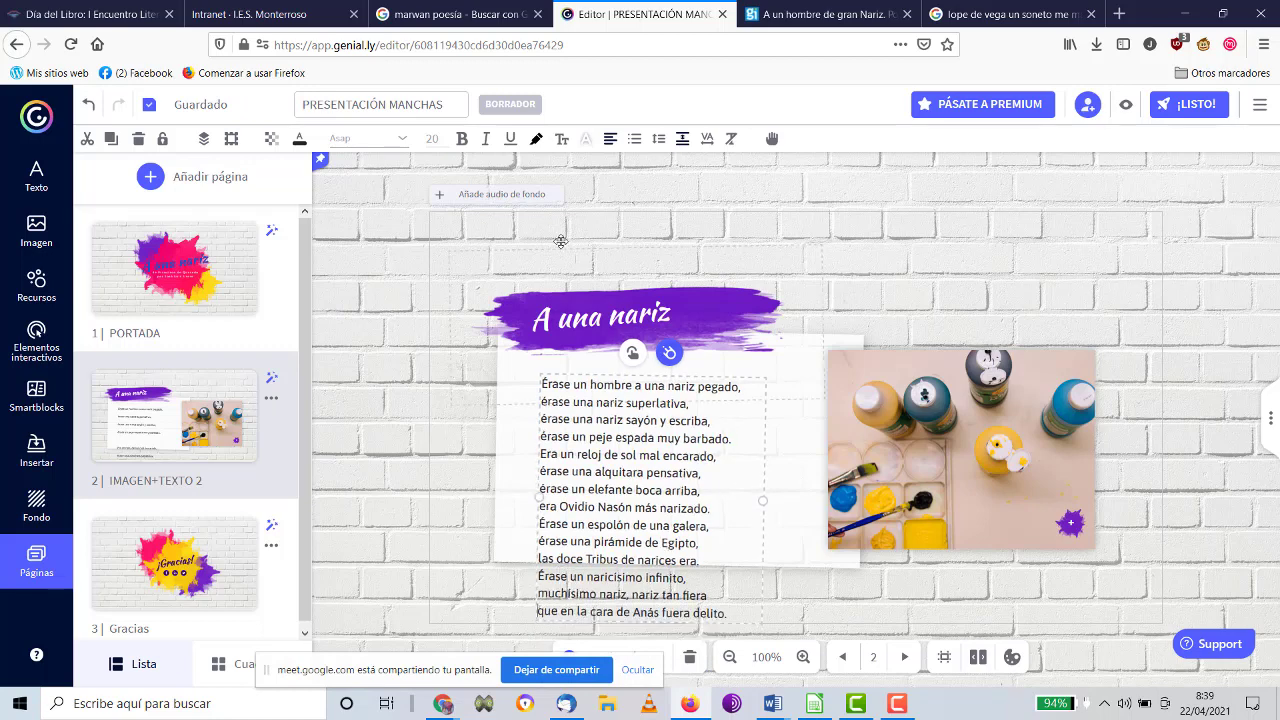
Set the poem's font size to 16 px and move the text block slightly upward on the white card.
click(436, 139)
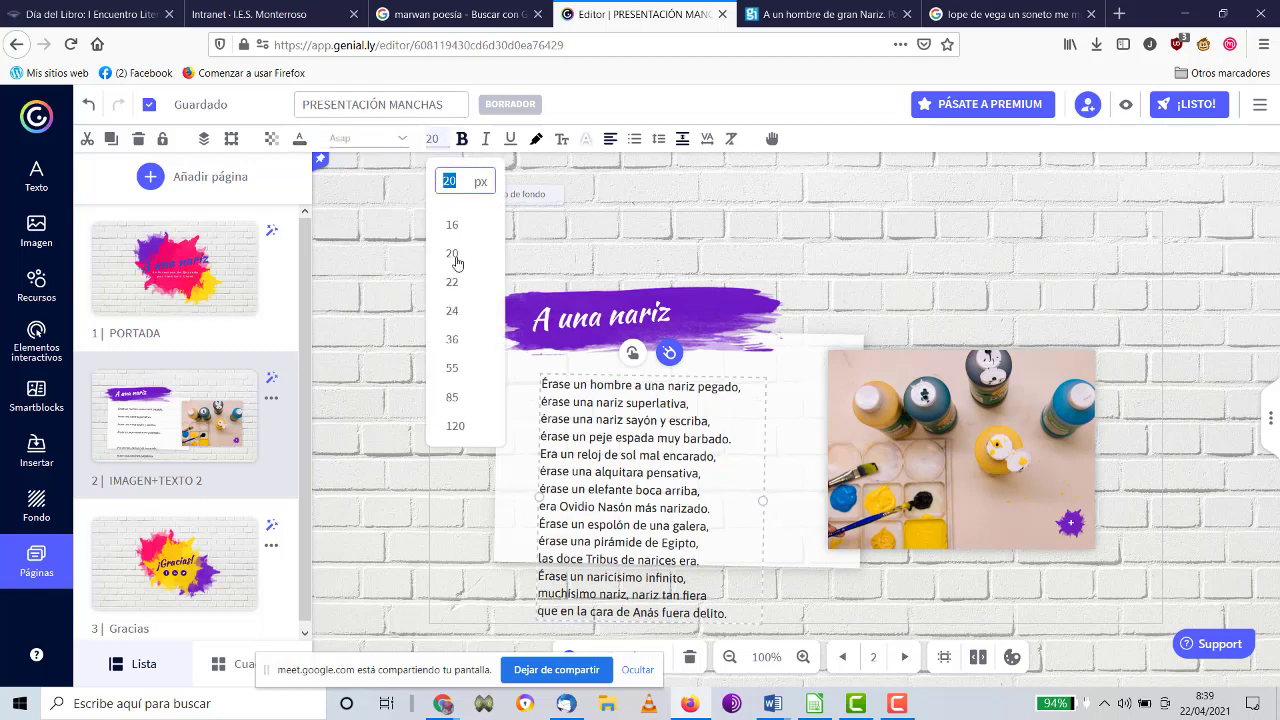
click(452, 226)
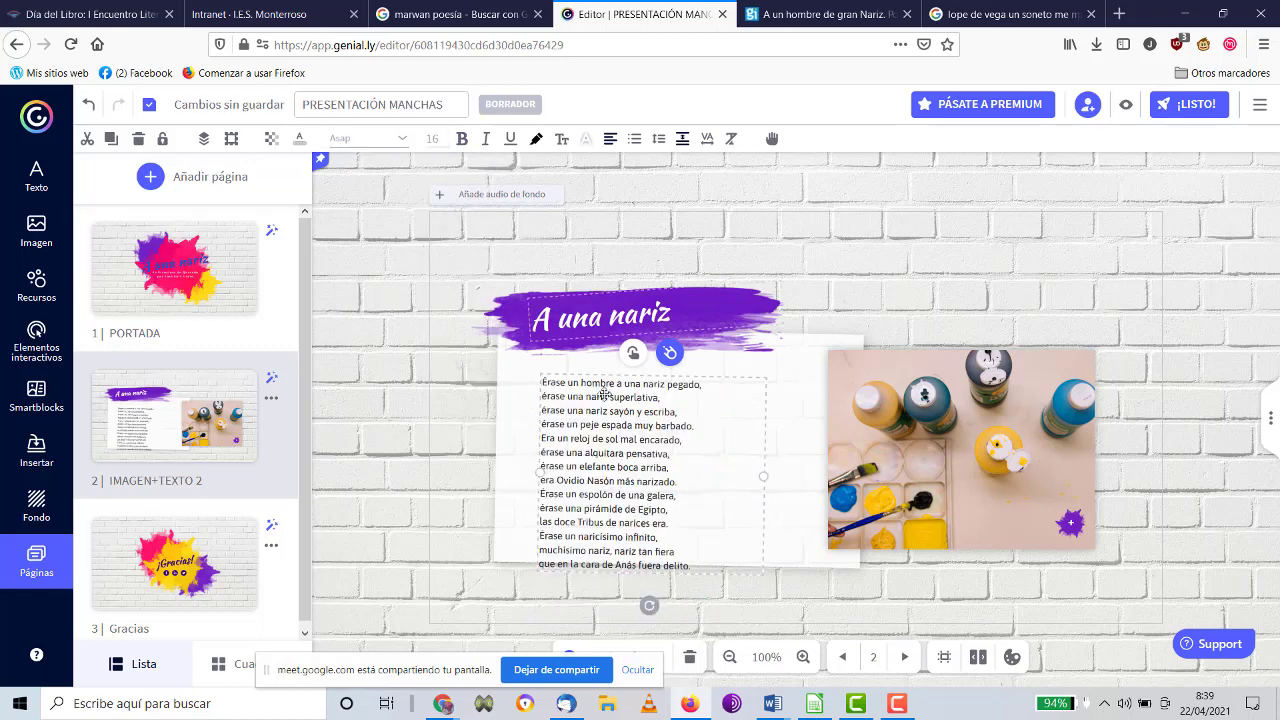
drag(709, 379, 709, 368)
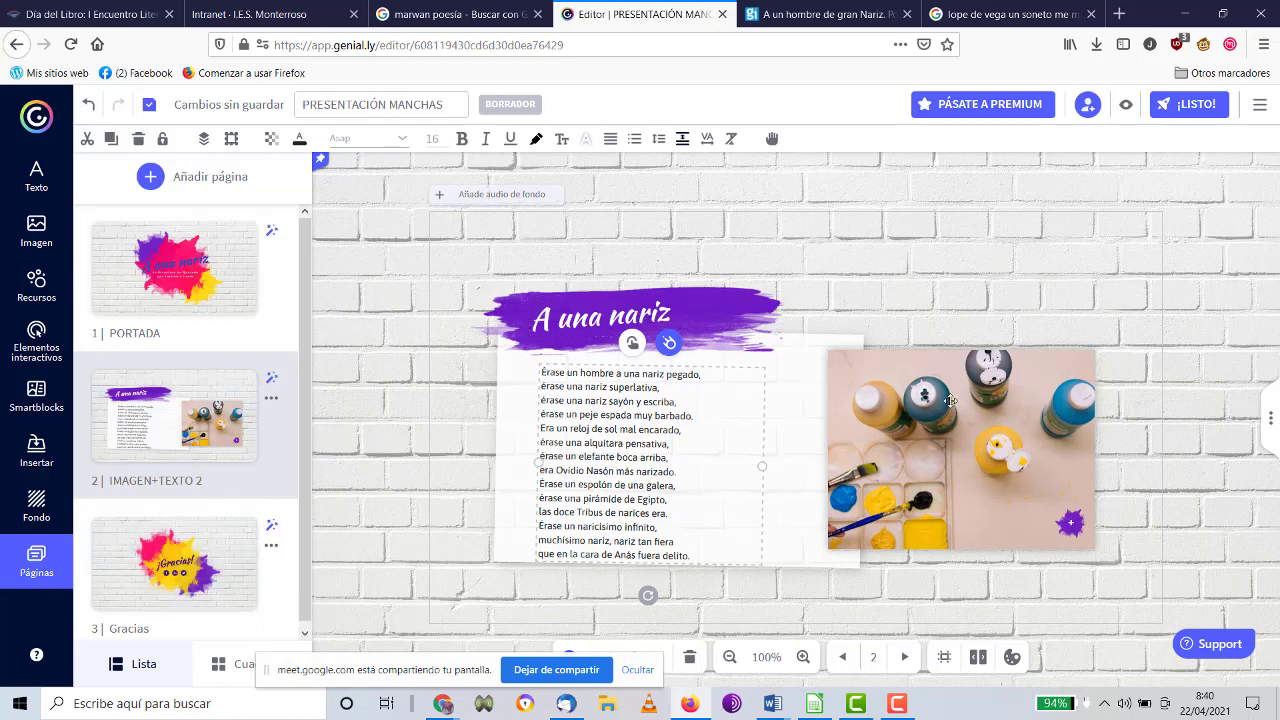
Open the audio insertion options and delete the paint bottles photo beside the poem.
click(36, 451)
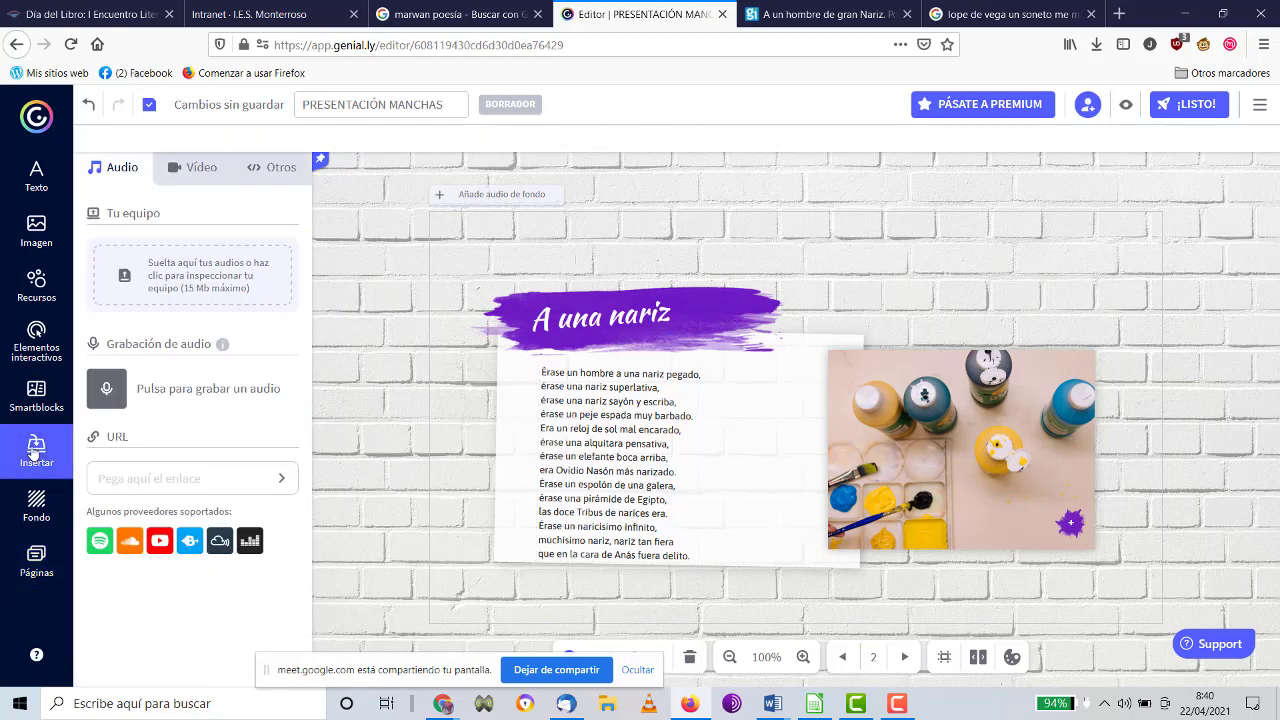
mouse_move(155, 285)
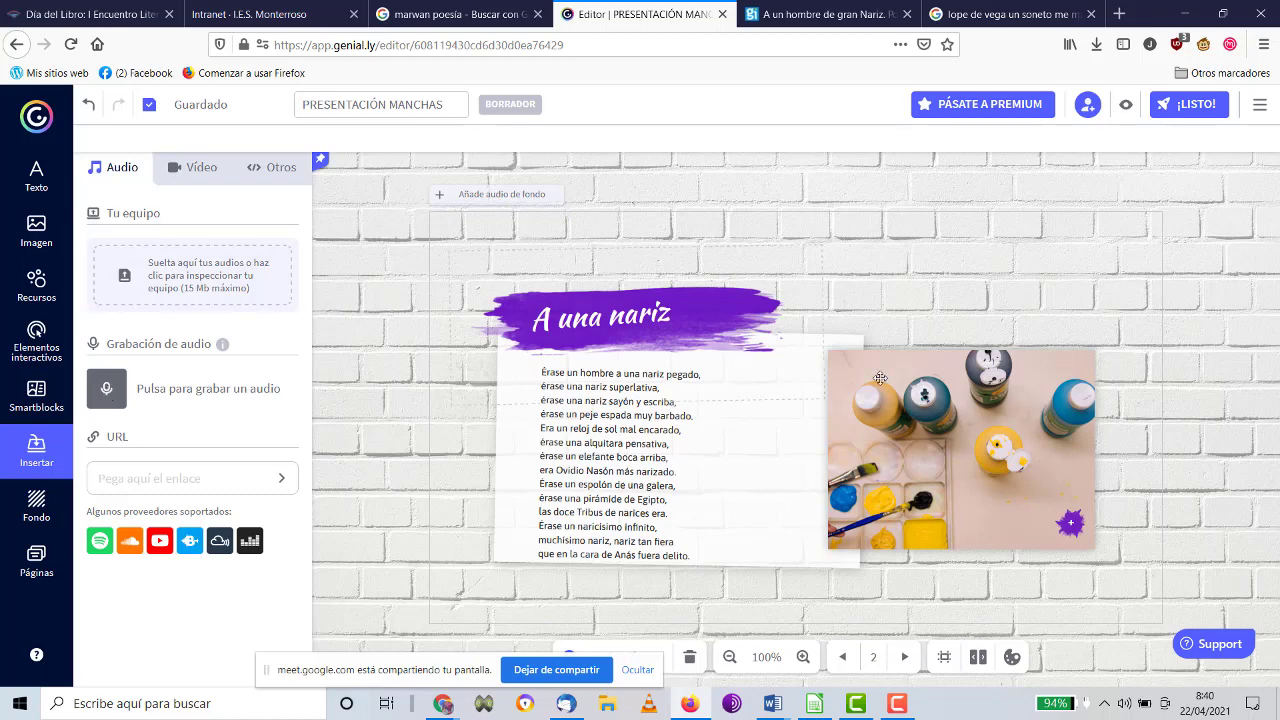
click(1040, 447)
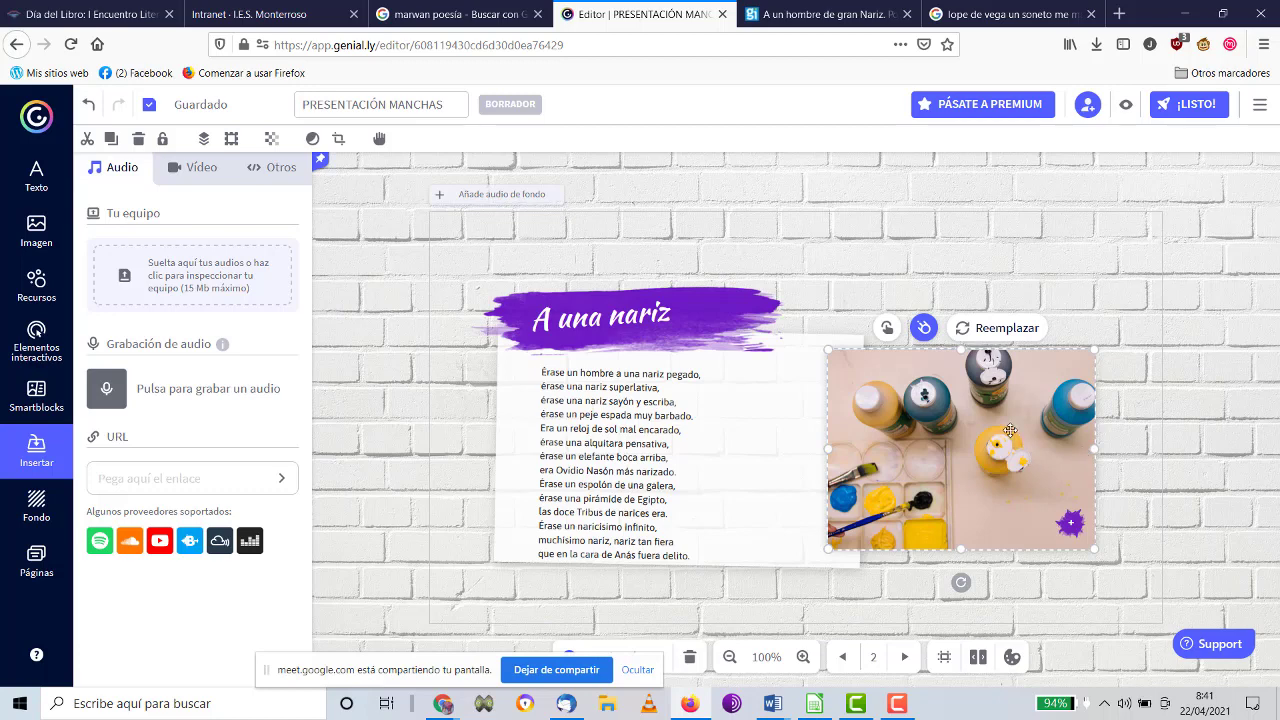
key(Delete)
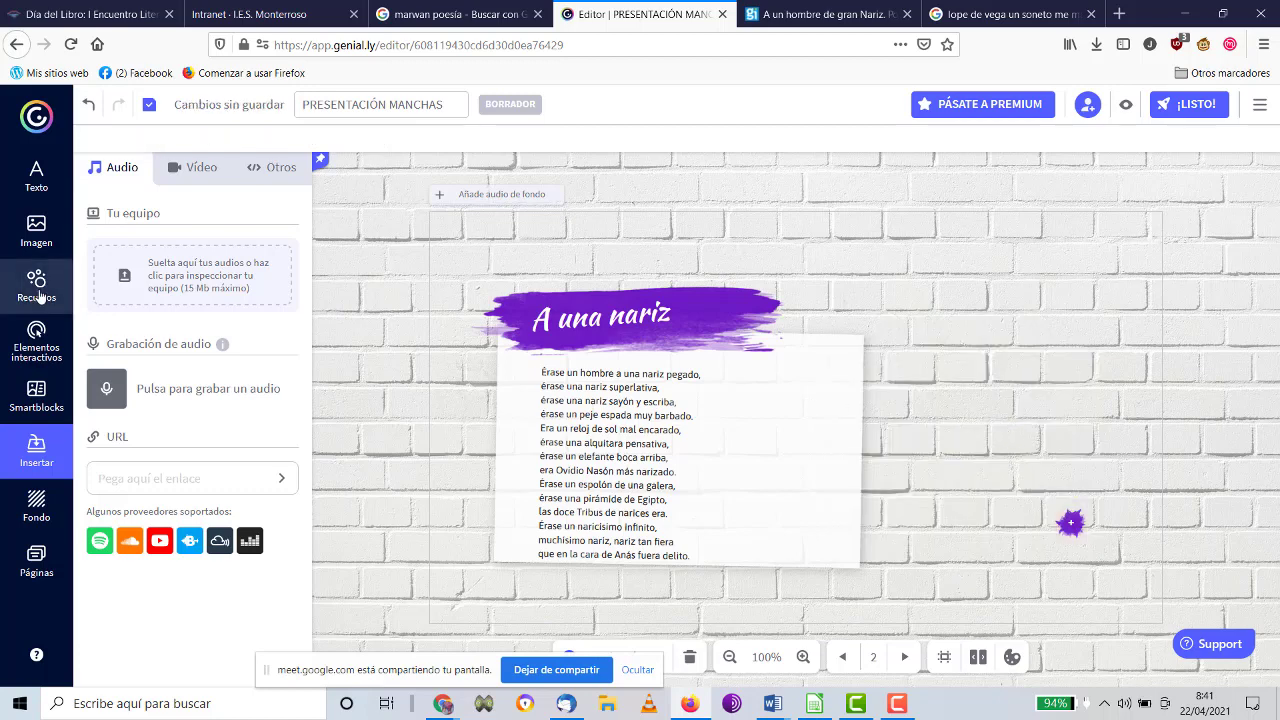
Record an audio clip of about 45 seconds and place its player to the right of the poem, over the card's edge.
click(107, 389)
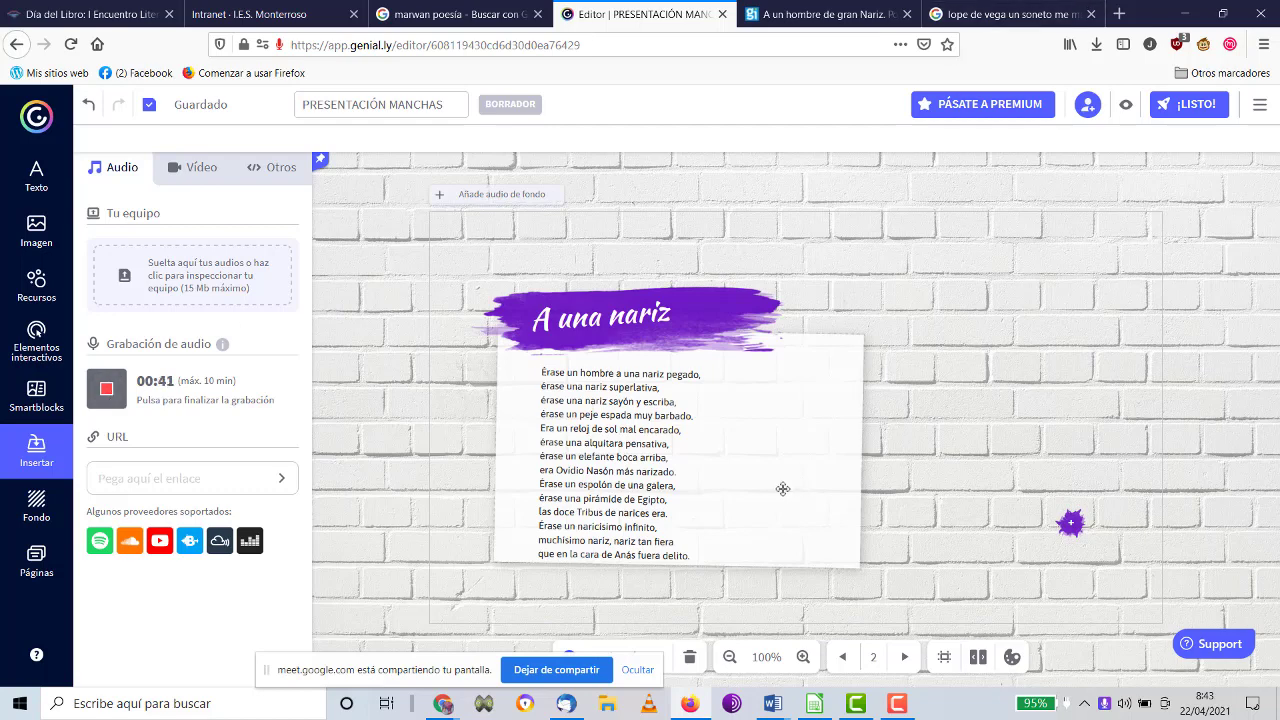
click(106, 392)
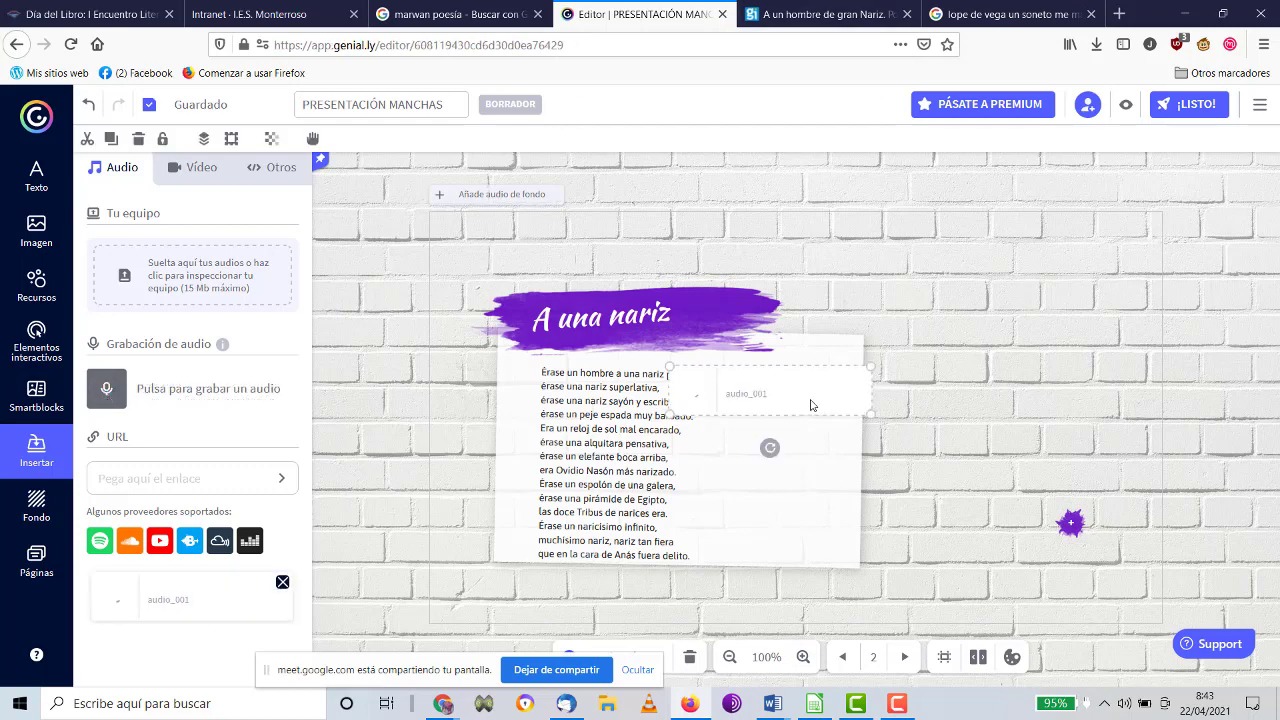
click(808, 403)
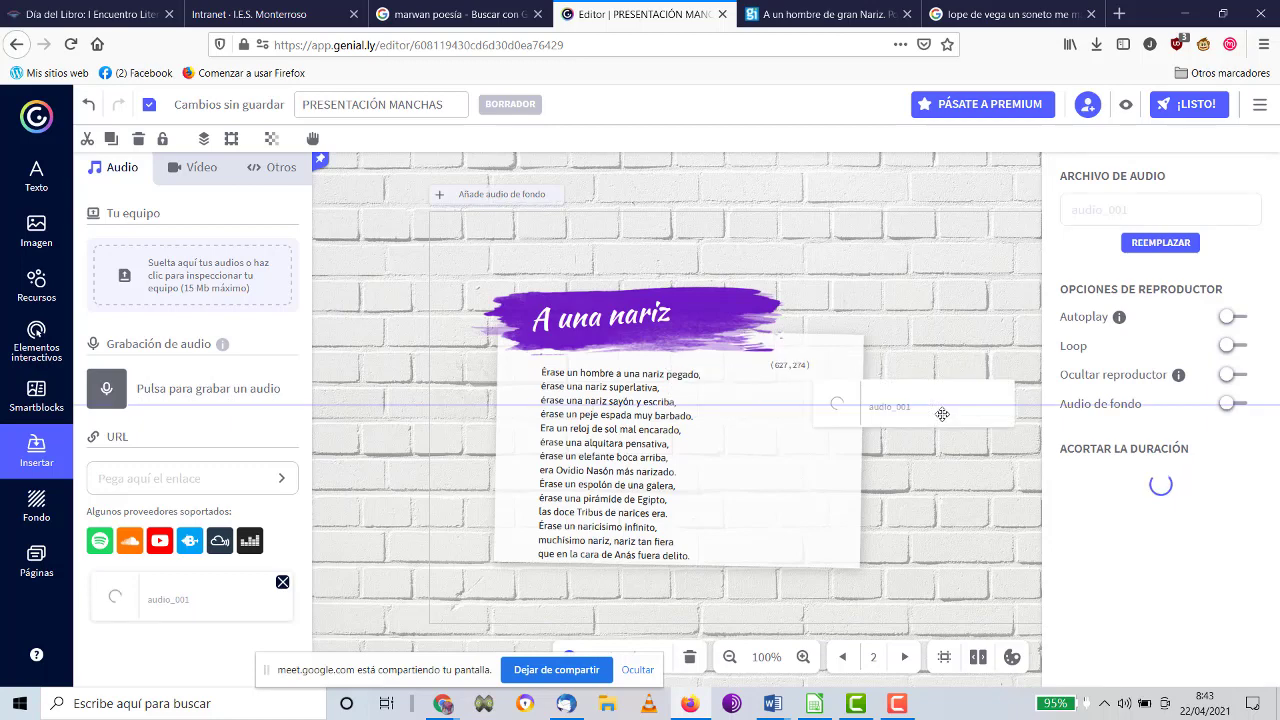
click(1227, 320)
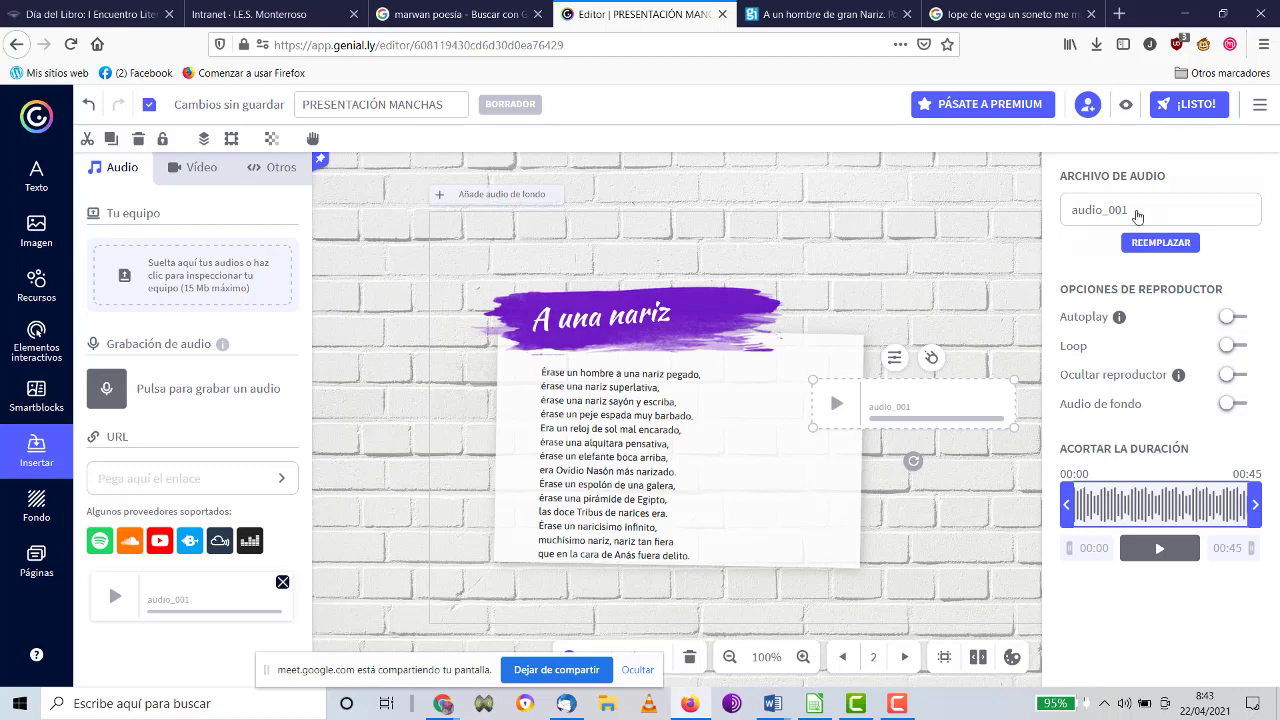
Start publishing, title the project "A una nariz de Francisco de Quevedo por" followed by the reciter's full name, and copy that title.
click(1177, 110)
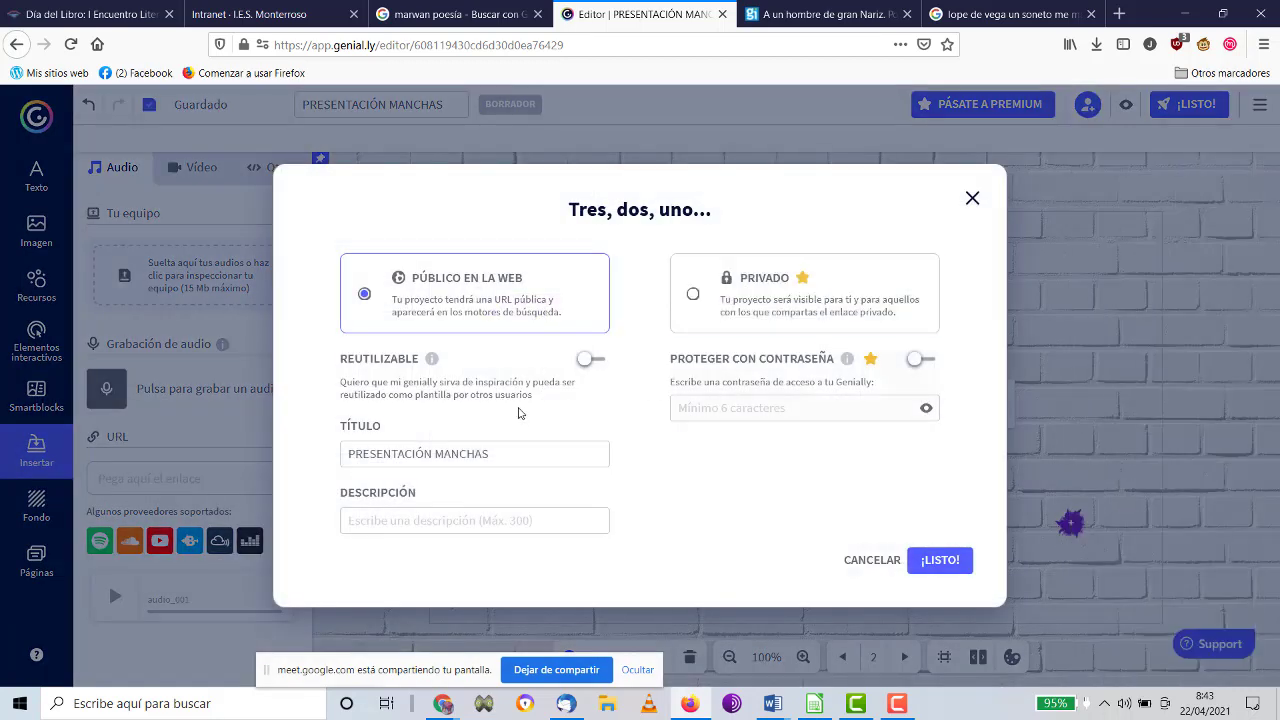
drag(503, 451, 65, 432)
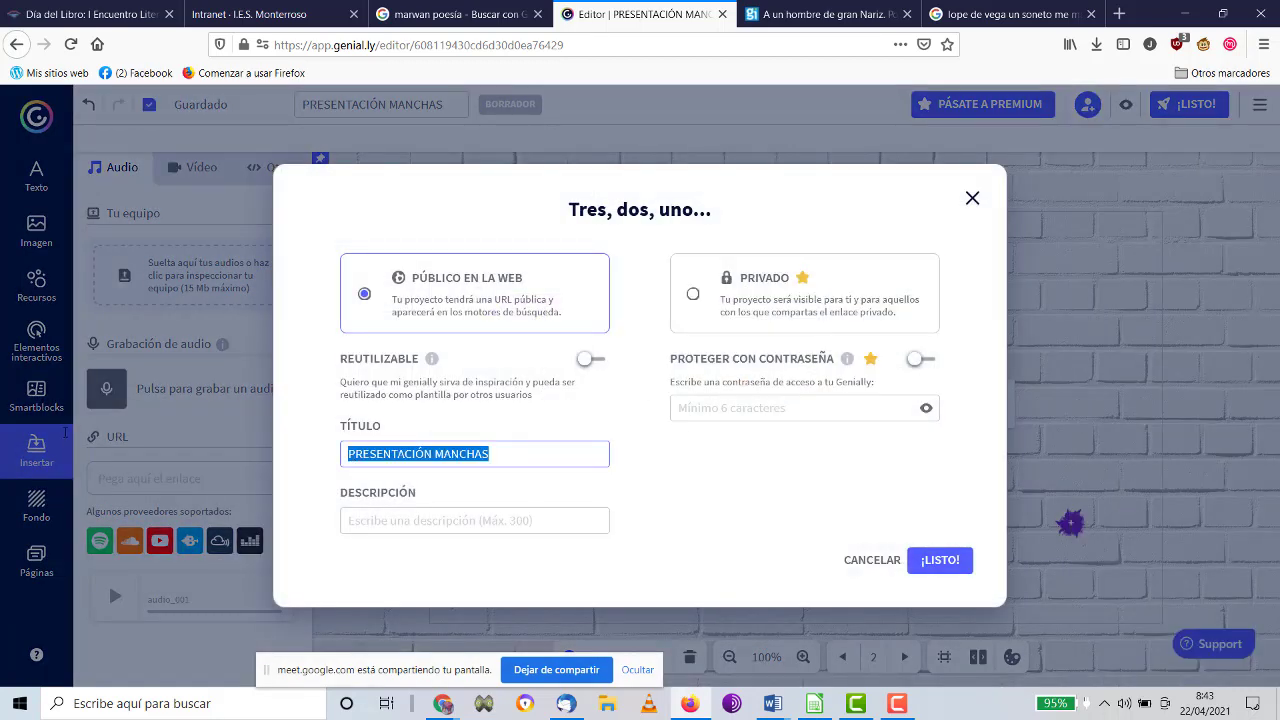
text(A una nariz de )
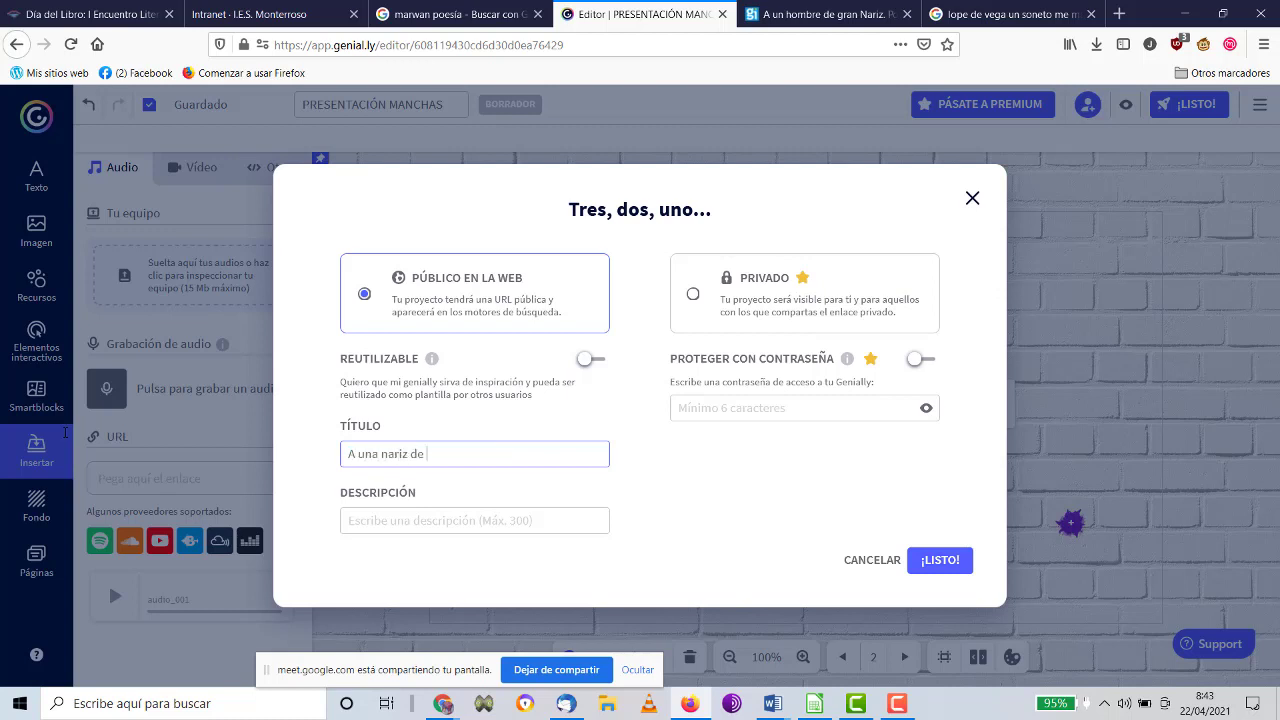
text(Francisco de Quevedo por José Luis Usero)
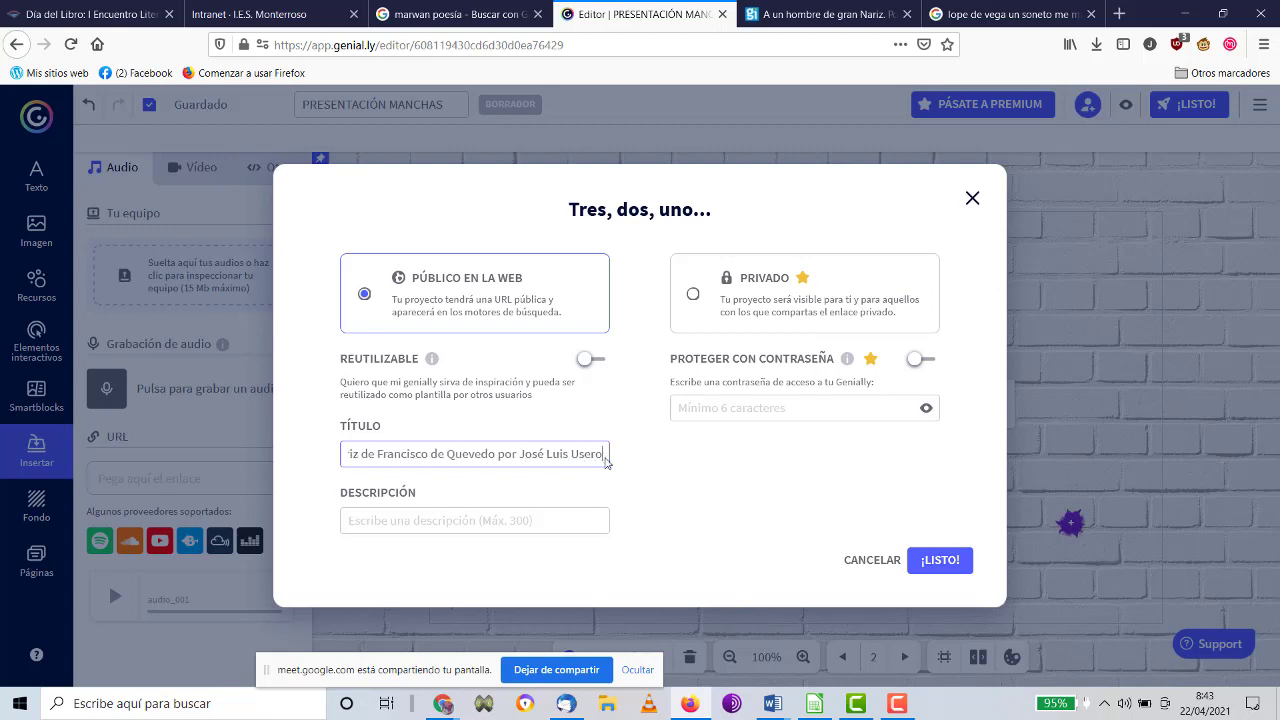
key(ctrl+a)
key(ctrl+c)
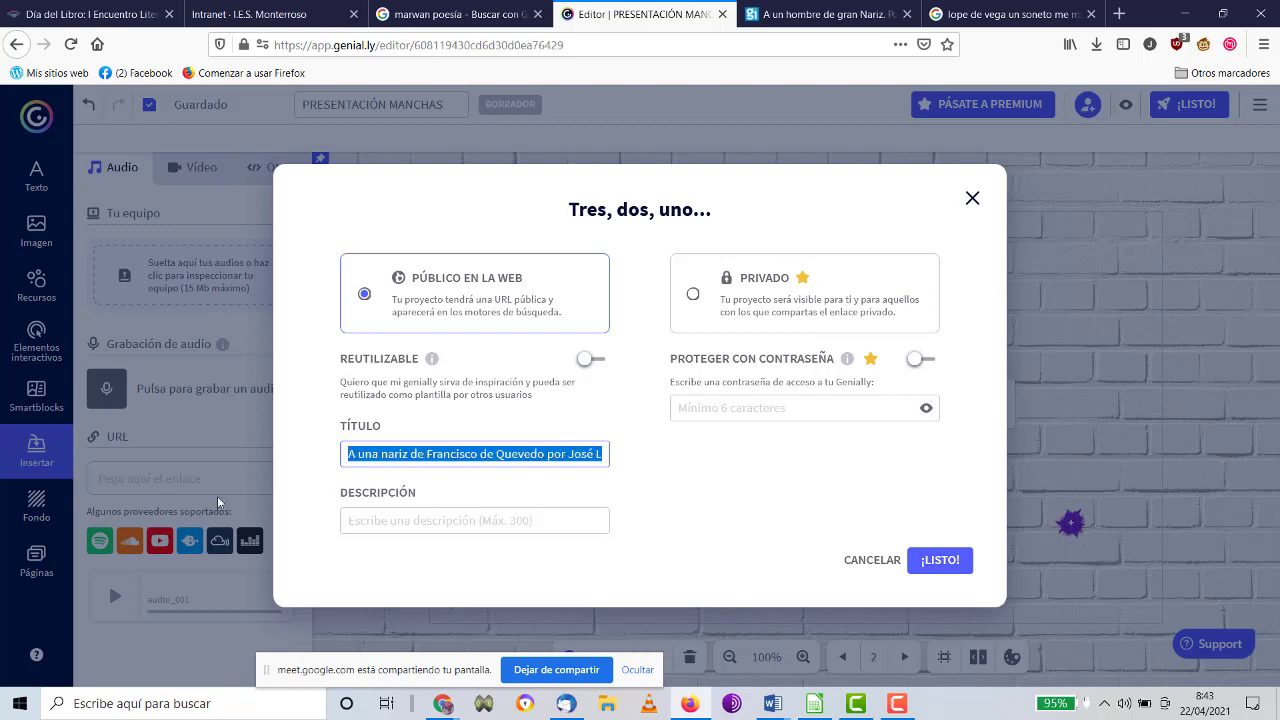
Paste the copied title as the project's description, make the project reusable, and publish it as public on the web.
click(414, 518)
key(ctrl+v)
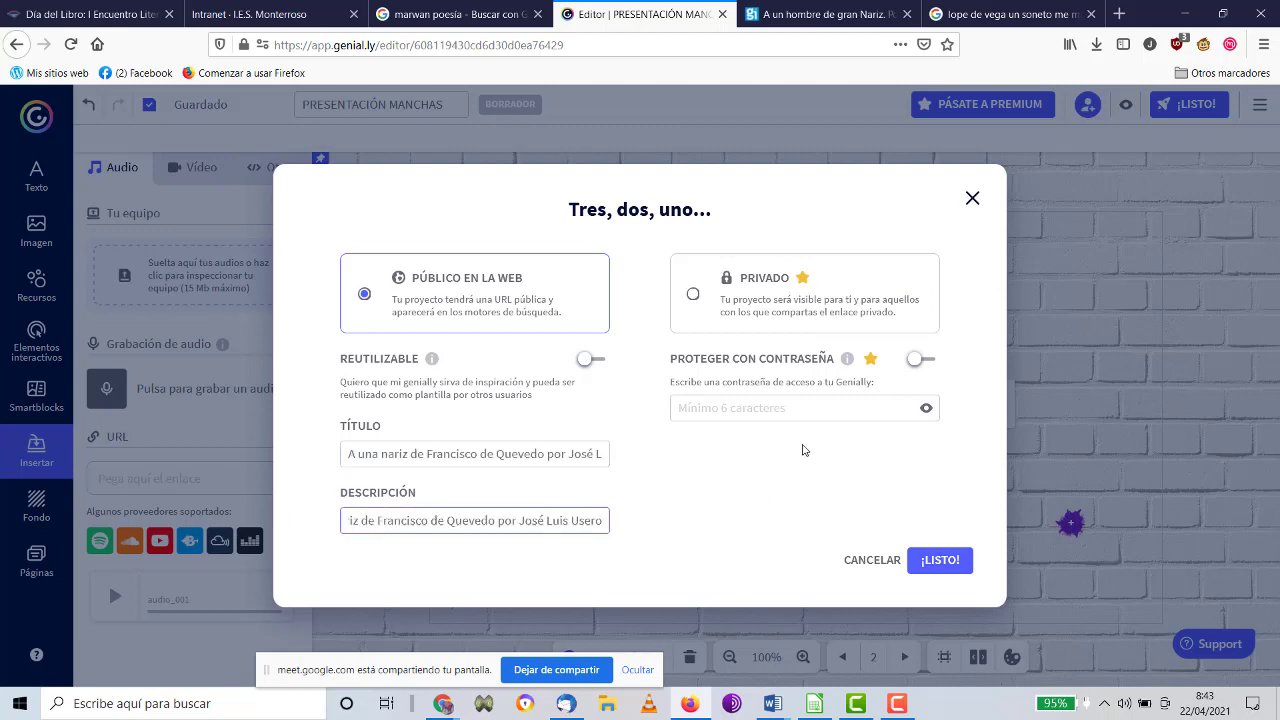
click(592, 359)
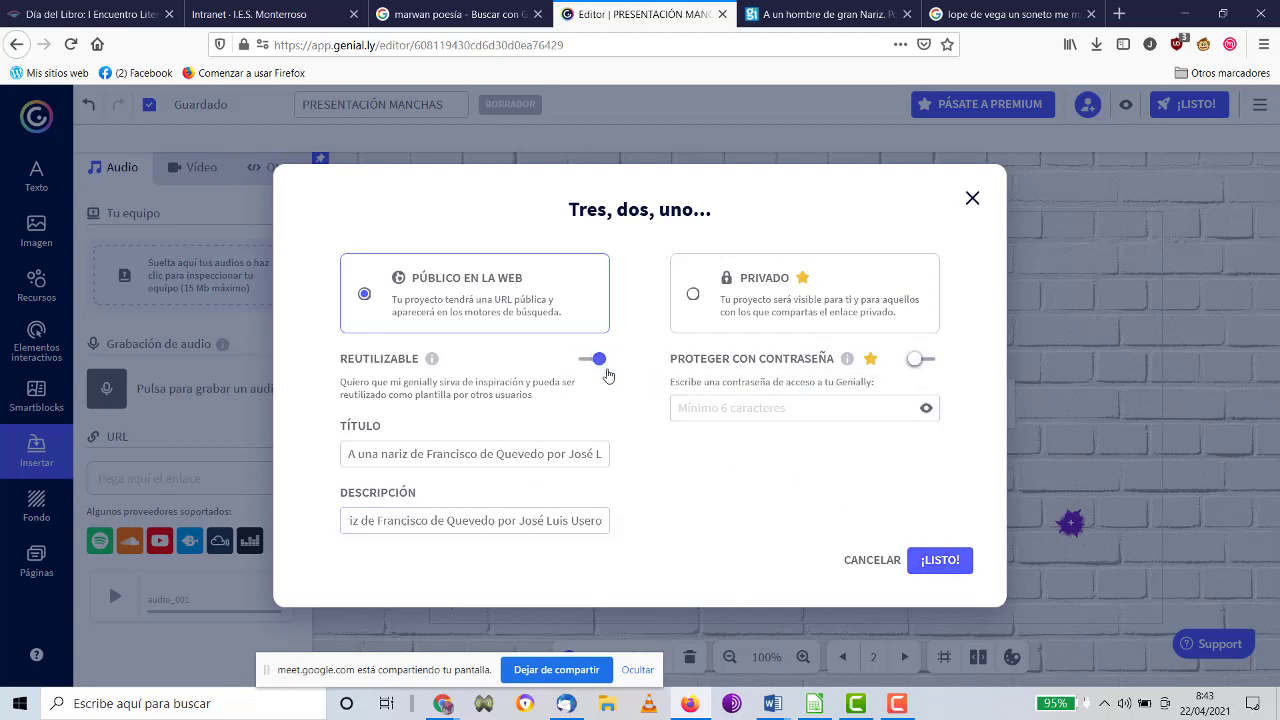
click(935, 562)
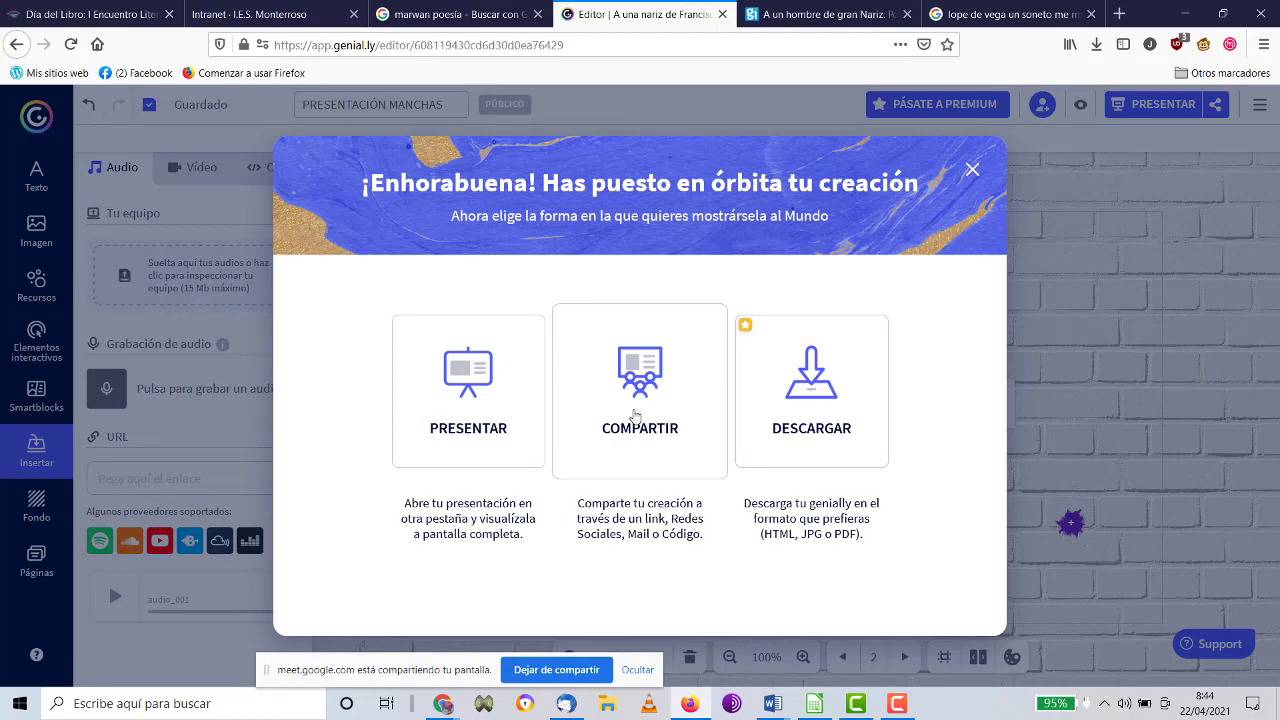
Open the published project's link-sharing options and copy its public social page link.
click(634, 415)
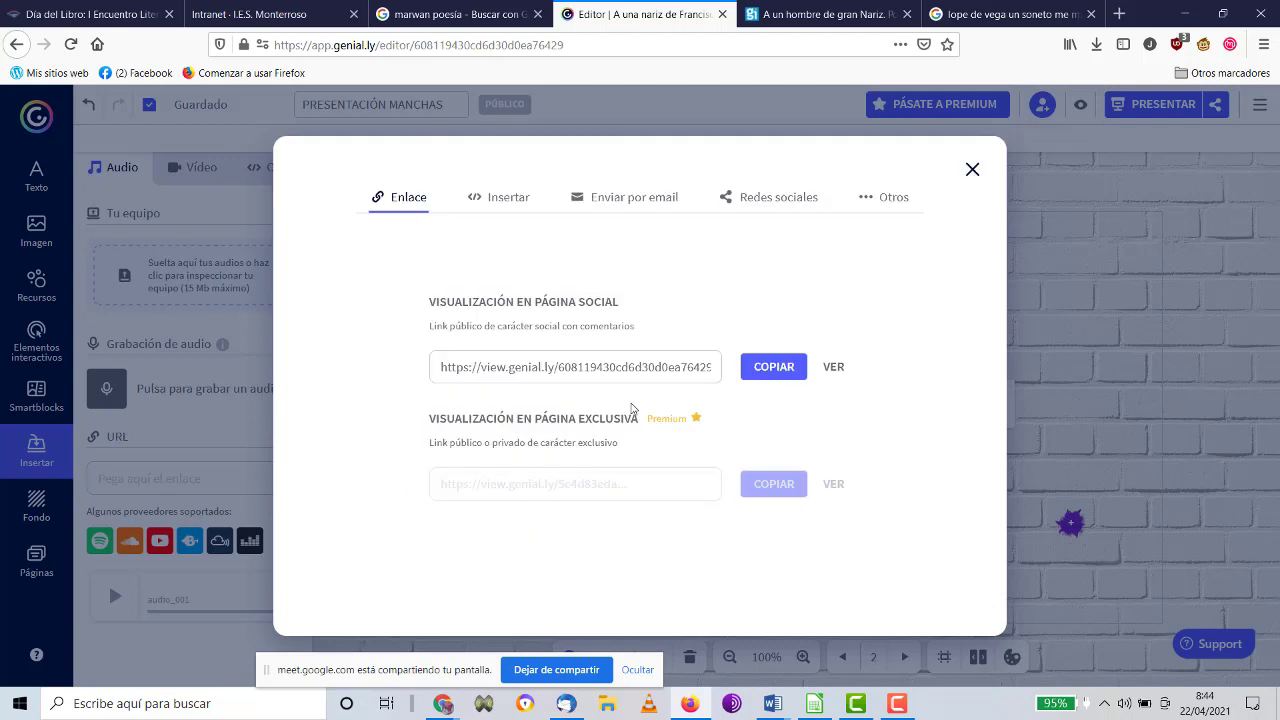
mouse_move(635, 420)
click(773, 367)
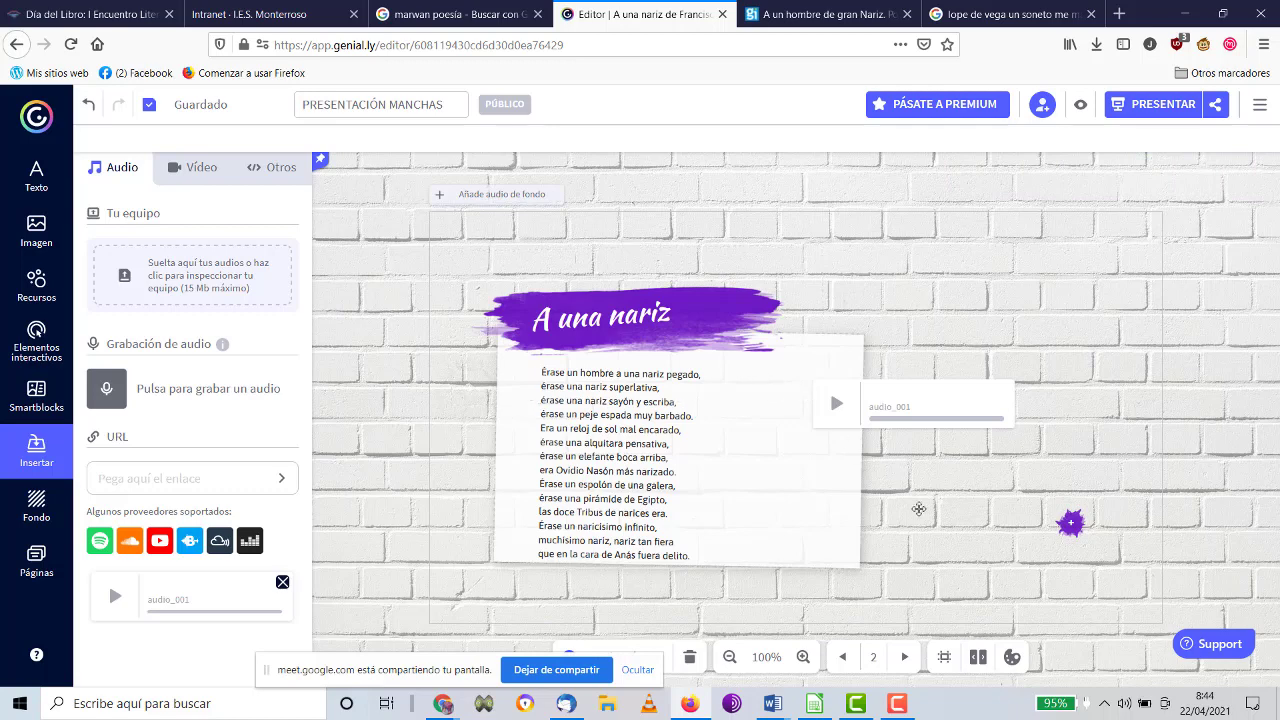
click(907, 707)
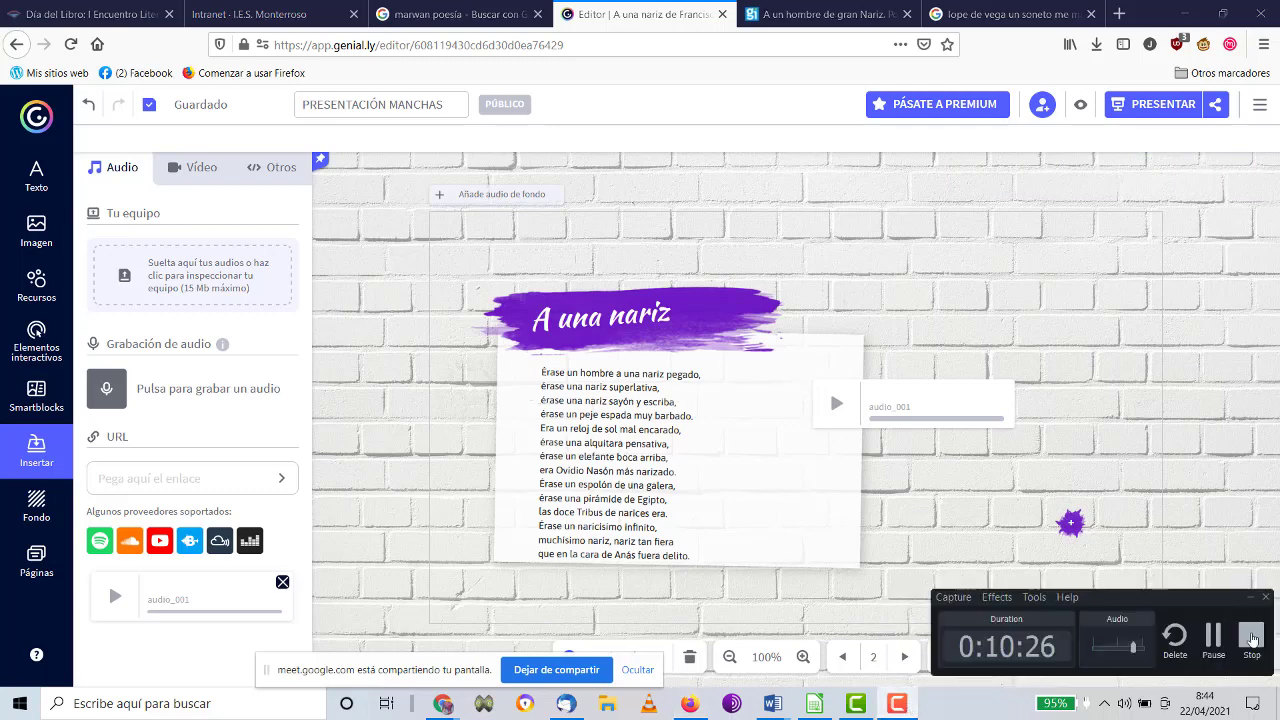